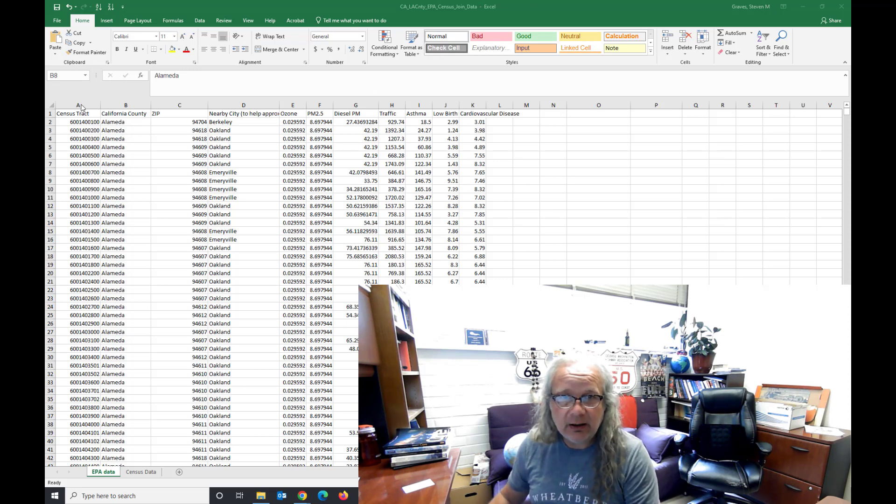
Step: Select the Census Tract column on the EPA data sheet, then switch to the Census Data sheet
left_click_drag(79, 105, 79, 157)
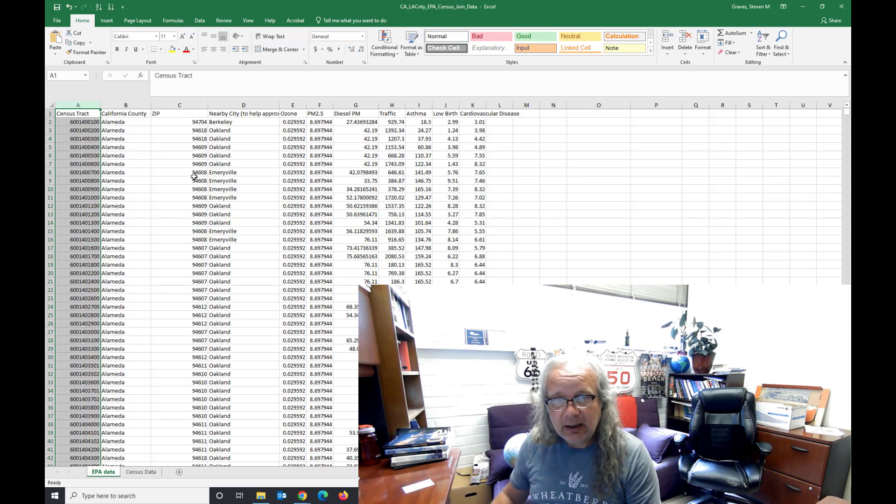
key("ctrl+Page_Down")
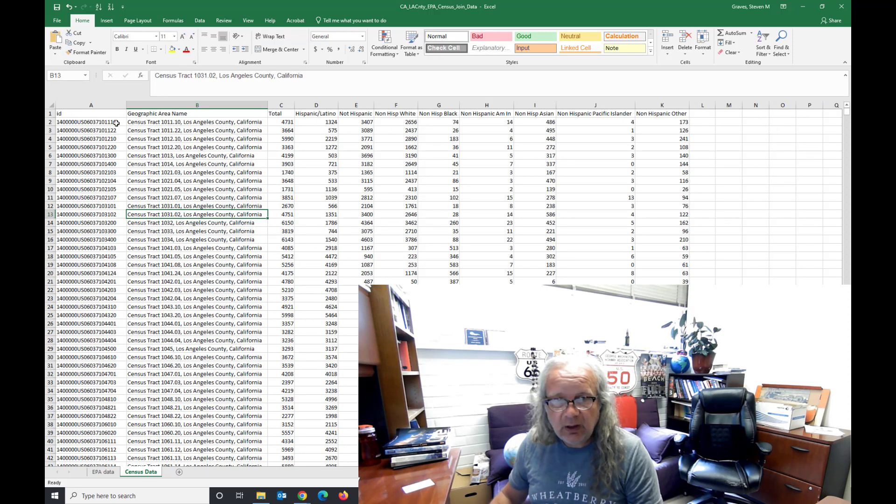
Step: Inspect the id and Hispanic/Latino columns on the Census Data sheet, then clear the selection
left_click(94, 104)
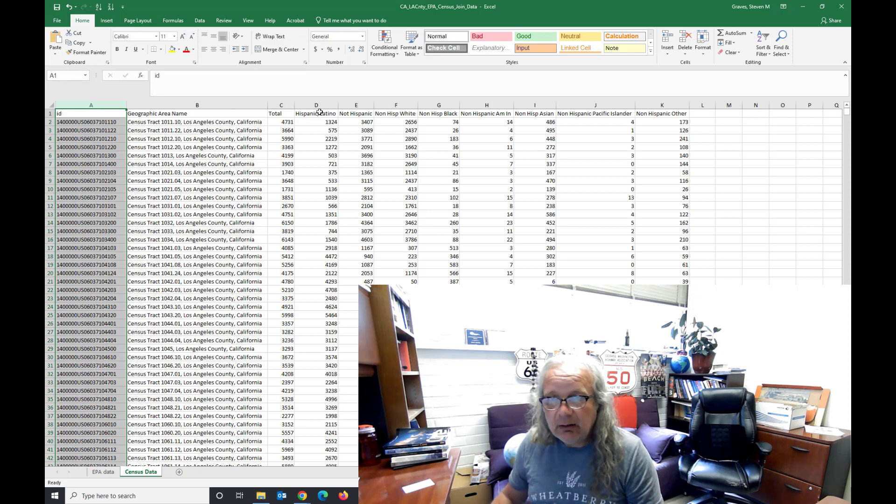
left_click(323, 105)
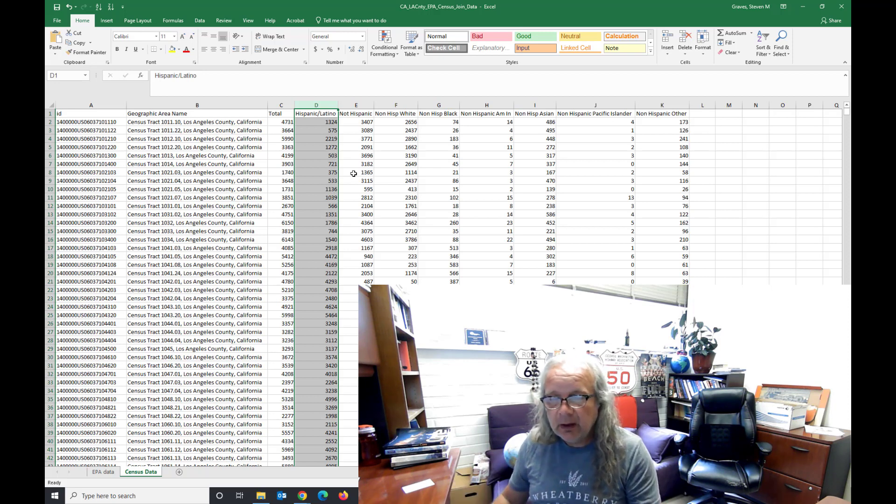
left_click(353, 173)
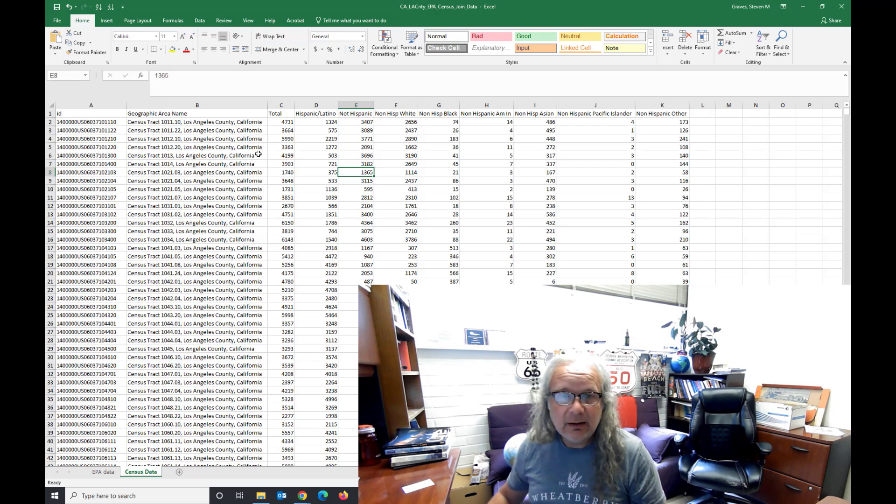
Step: Create a new blank workbook
left_click(57, 21)
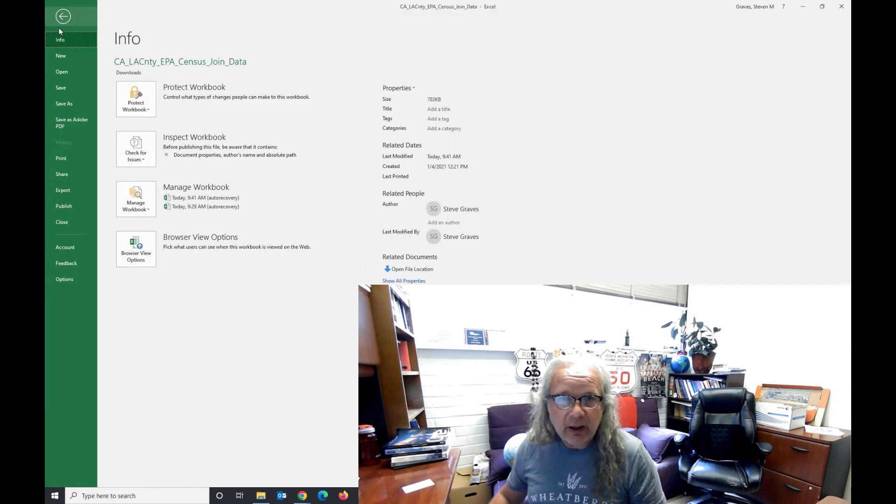
left_click(69, 57)
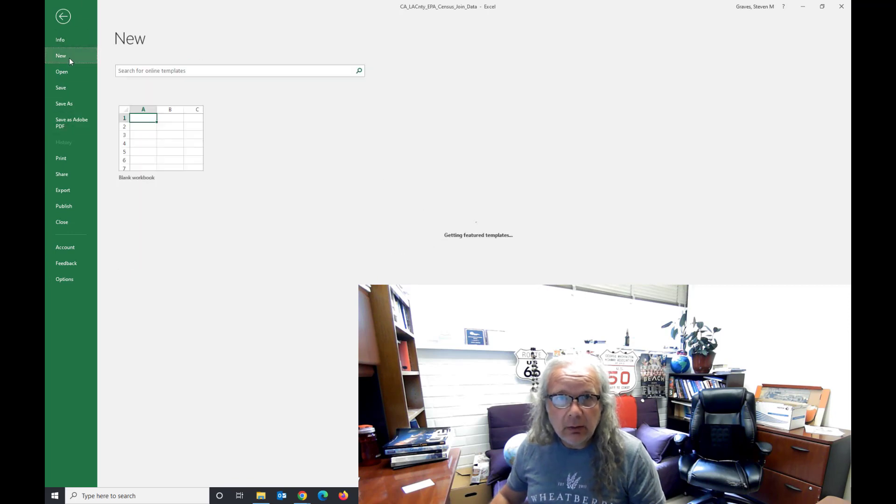
left_click(169, 151)
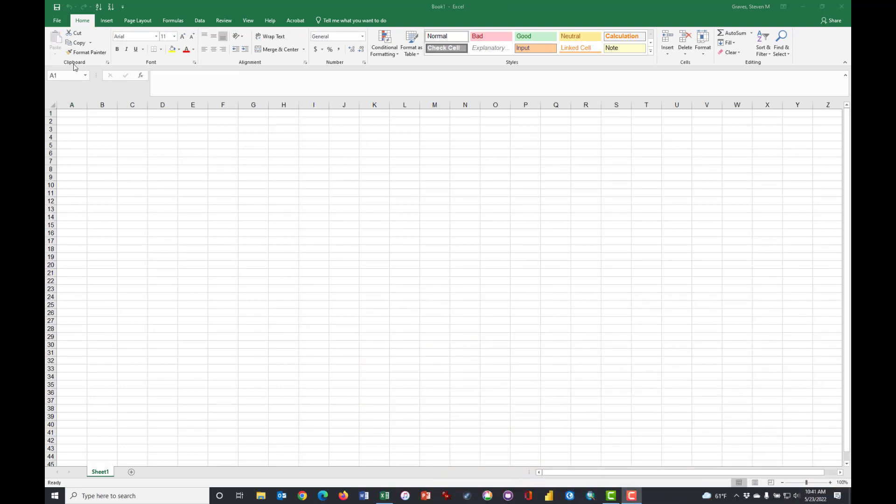
Step: Start saving the new workbook to the Desktop with the name EPA Census Merge
left_click(60, 22)
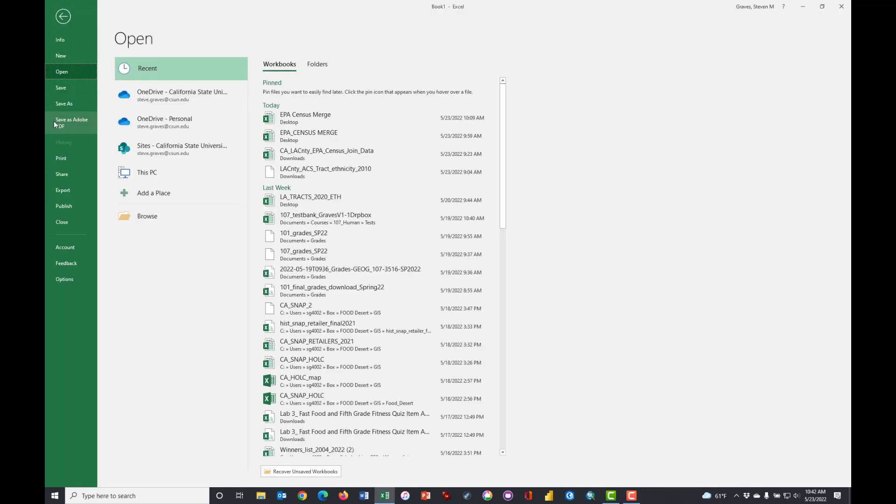
left_click(71, 106)
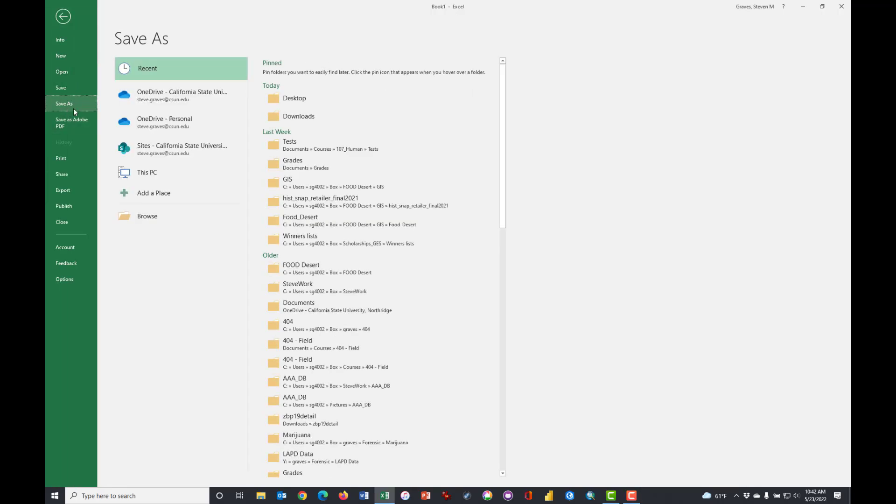
left_click(307, 99)
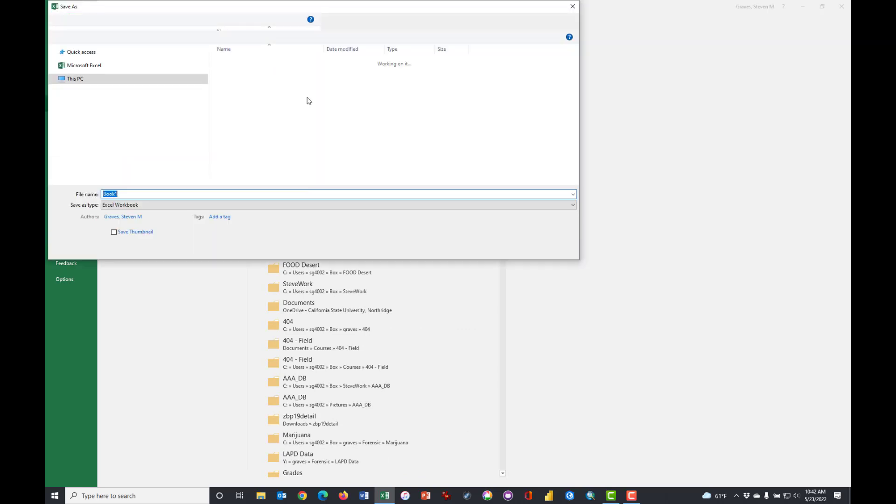
type("EPA Censu")
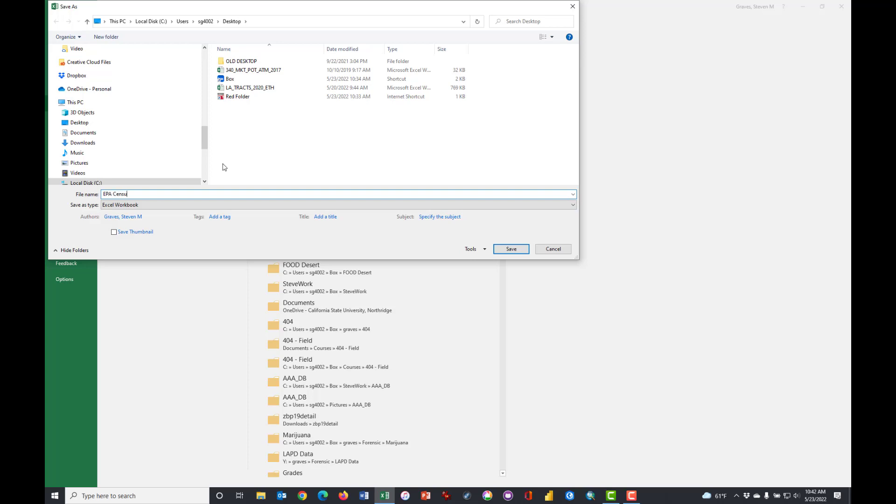
type("s Merge")
Step: Save EPA Census Merge and import the CA_LACnty_EPA_Census_Join_Data workbook from Downloads
left_click(512, 248)
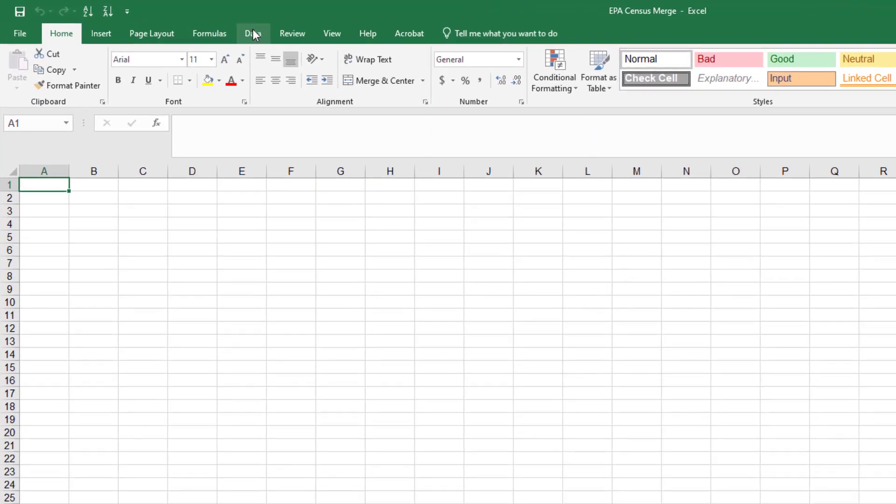
left_click(253, 33)
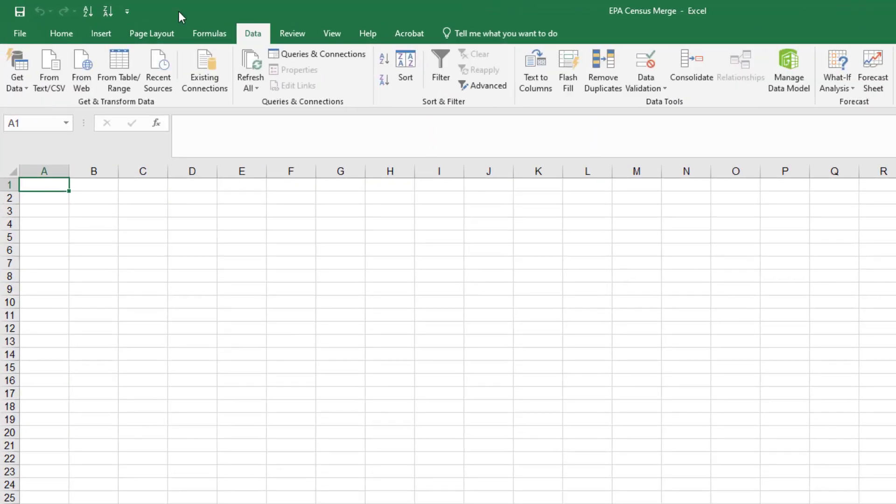
left_click(16, 91)
mouse_move(33, 115)
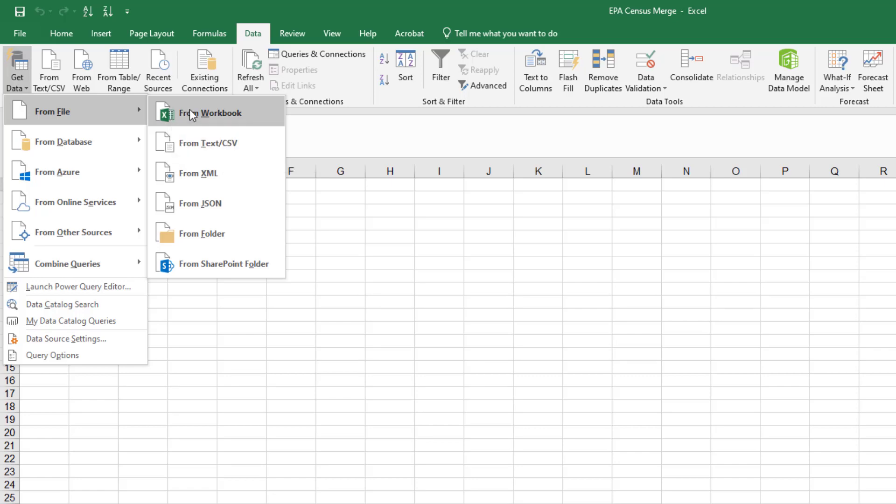
left_click(201, 116)
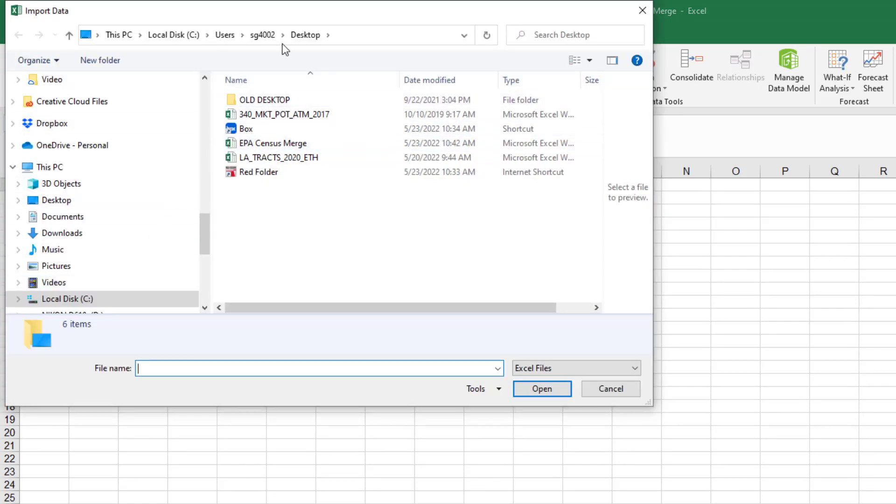
left_click(79, 238)
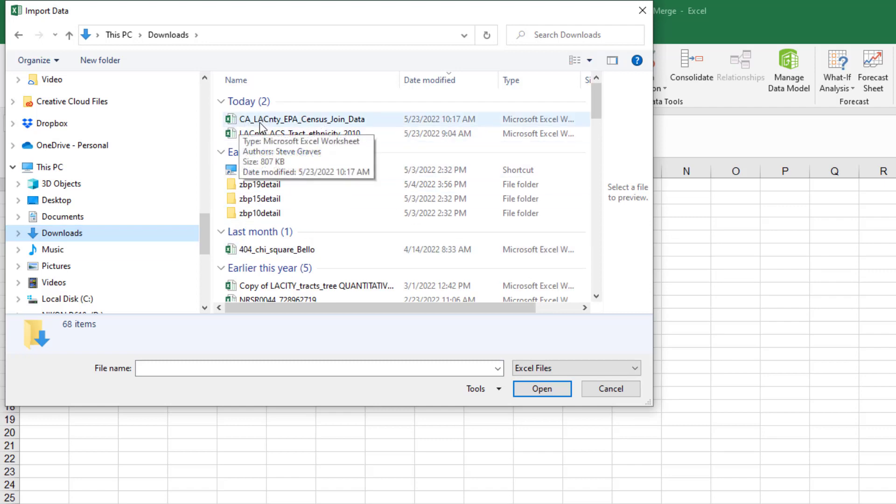
left_click(343, 120)
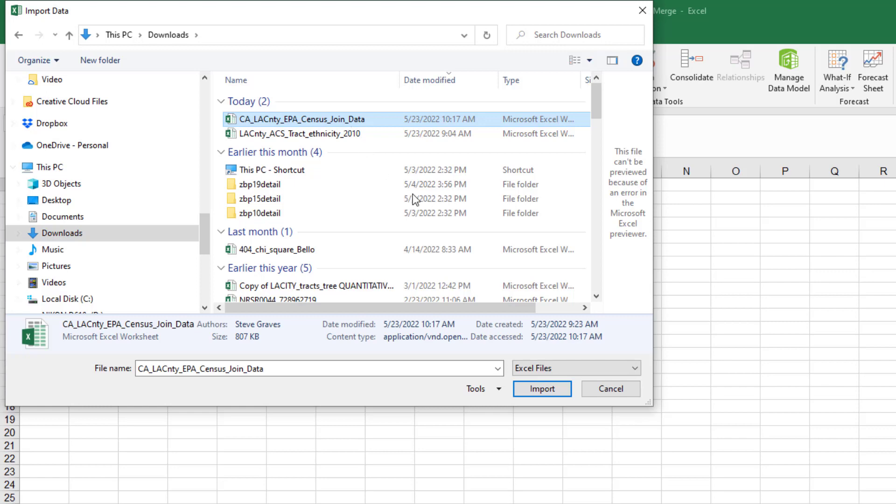
left_click(539, 391)
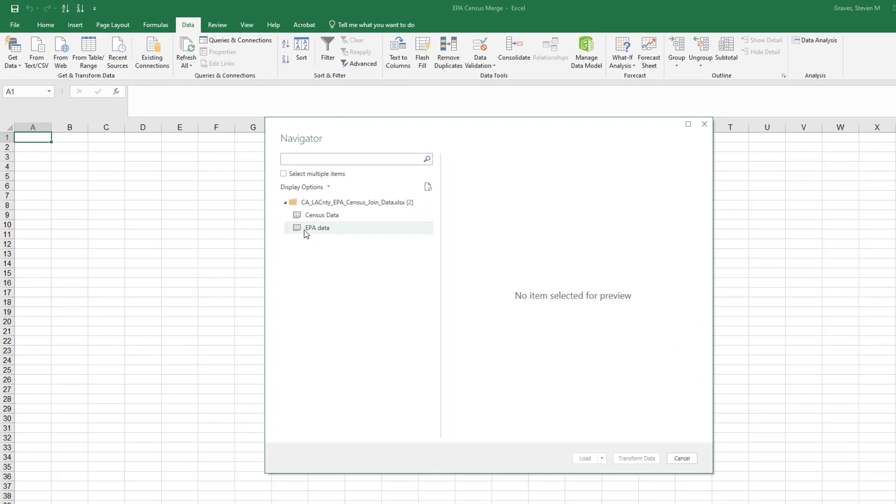
Step: Preview the EPA data table in the Navigator and load it into Power Query Editor
left_click(307, 232)
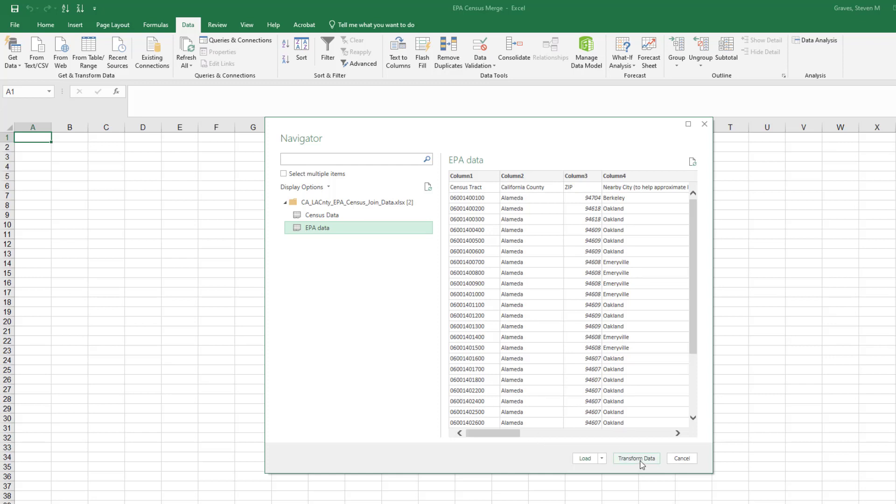
left_click(639, 459)
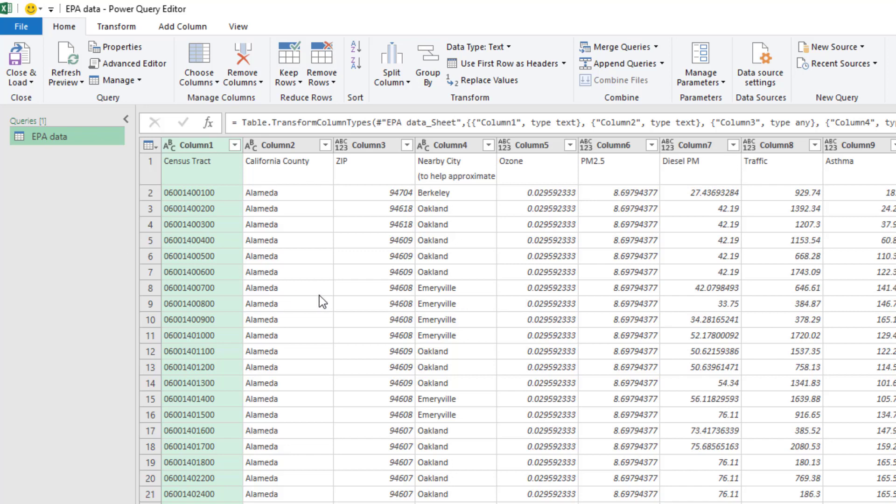
Step: Promote the EPA data first row to headers such as Census Tract, ZIP and Ozone
left_click(147, 172)
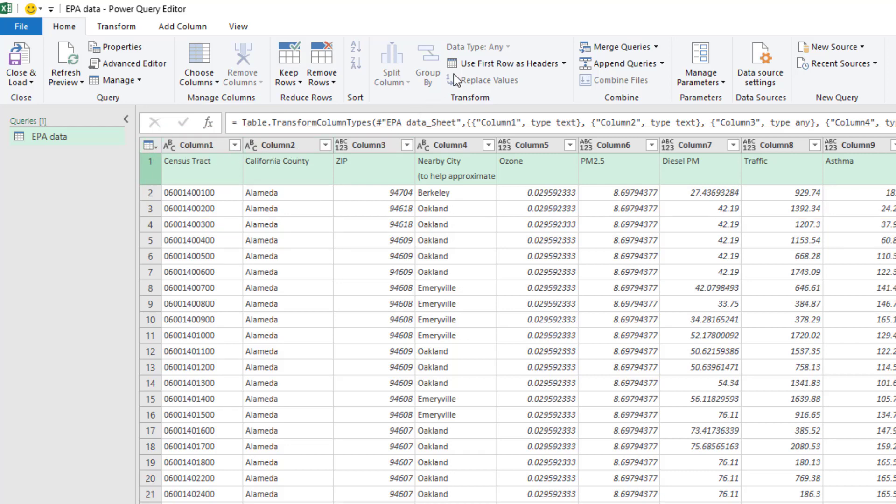
left_click(493, 66)
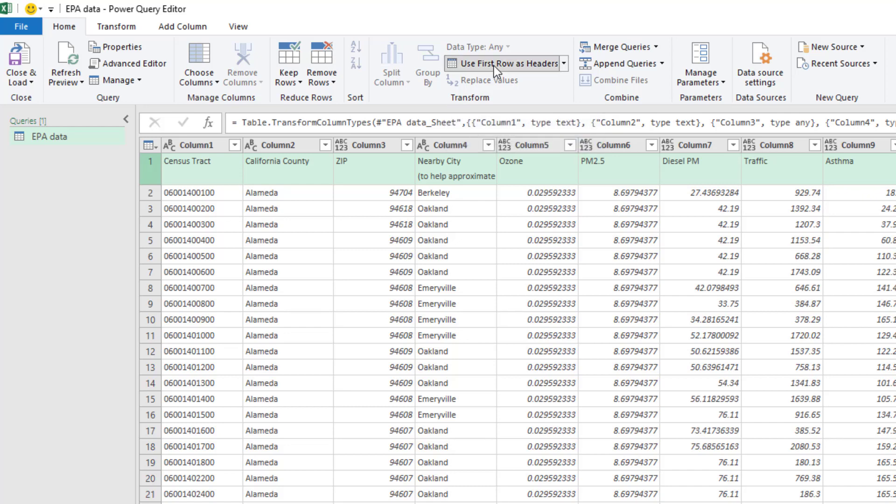
left_click(493, 66)
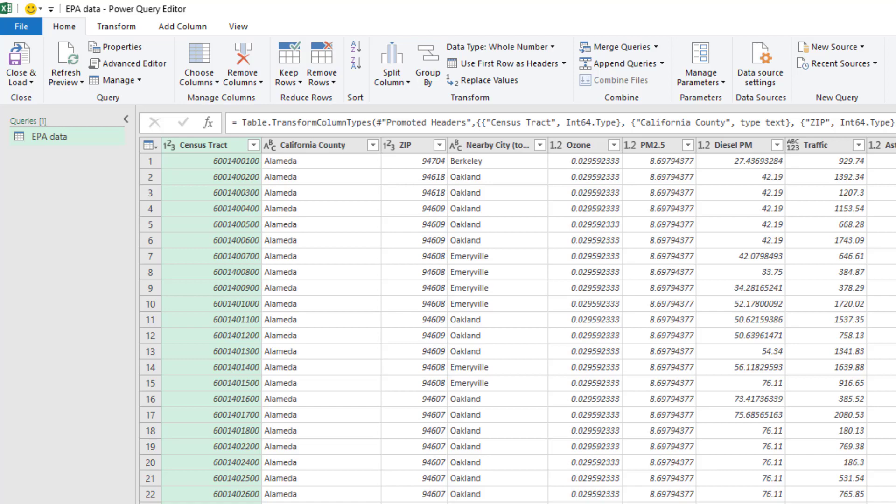
Step: Remove the six empty columns Column12 through Column17 from the EPA data query
scroll(513, 322, "right", 10)
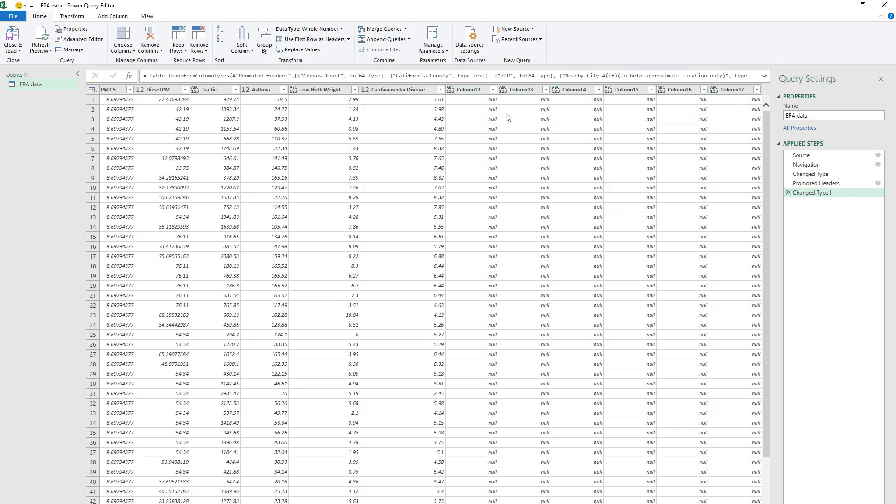
left_click(477, 90)
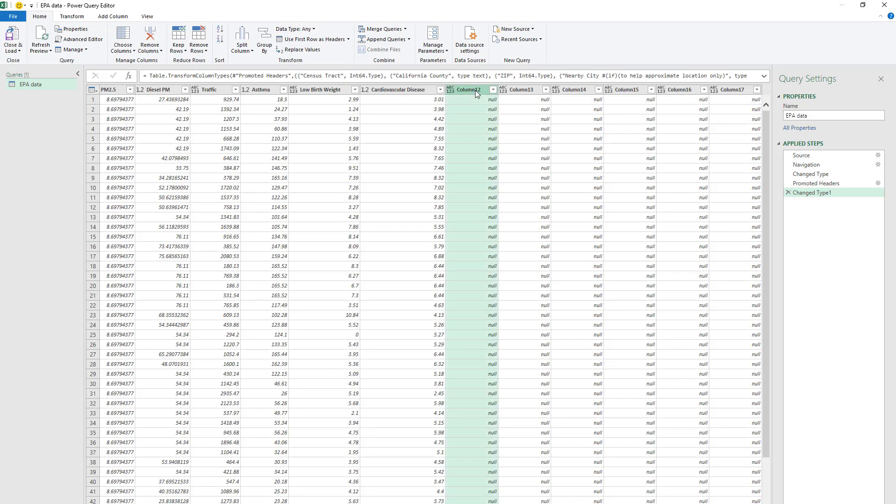
left_click(516, 91, "ctrl")
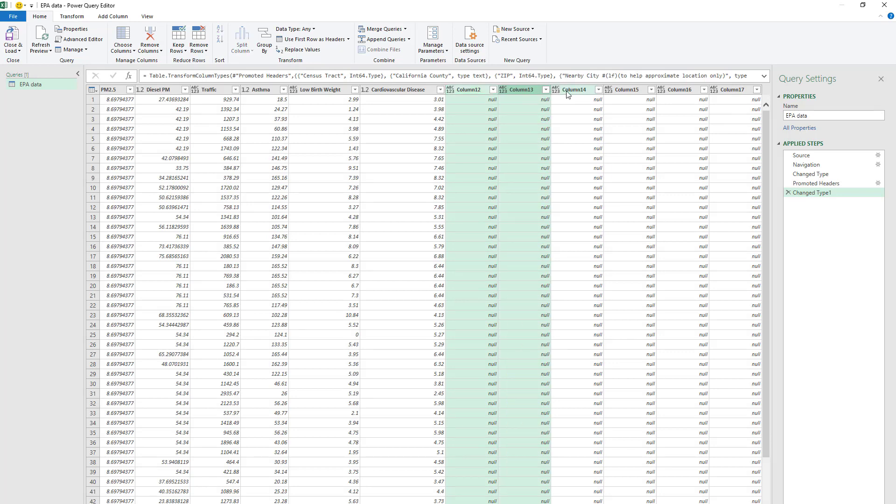
left_click(575, 91, "ctrl")
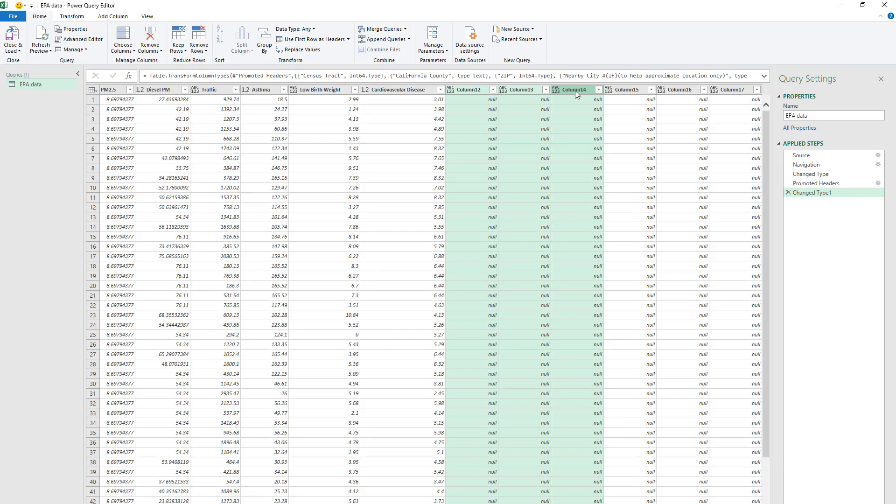
left_click(622, 91, "ctrl")
left_click(677, 92, "ctrl")
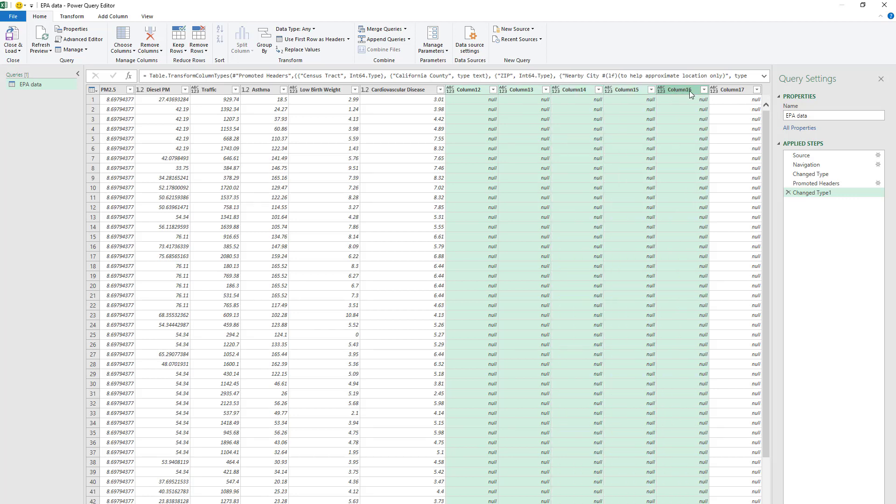
left_click(730, 93, "ctrl")
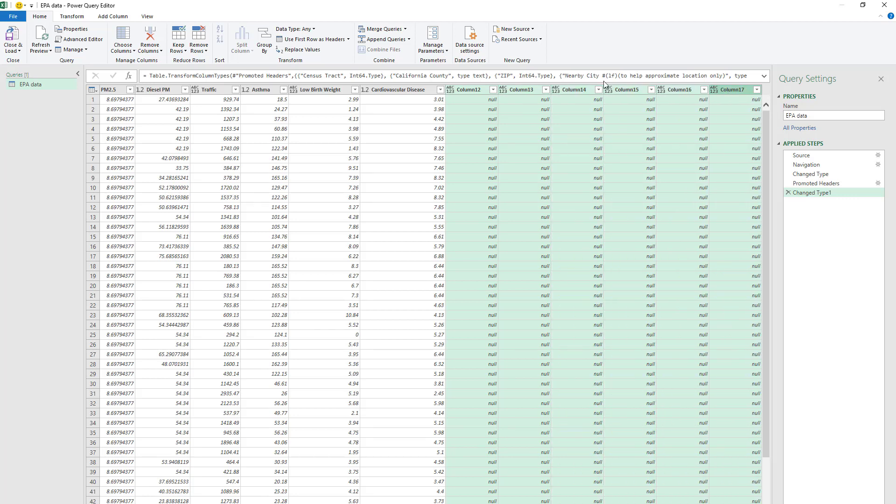
left_click(149, 38)
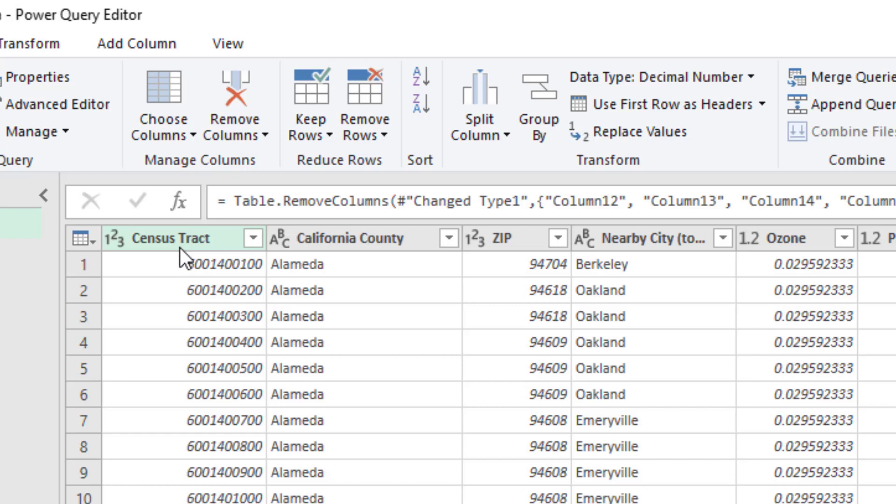
Step: Change the ZIP column's data type from whole number to Text
left_click(526, 242)
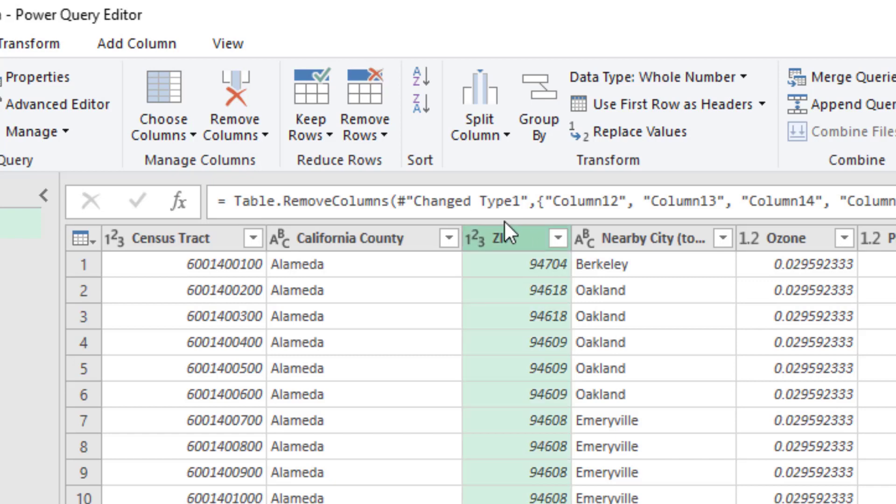
left_click(657, 84)
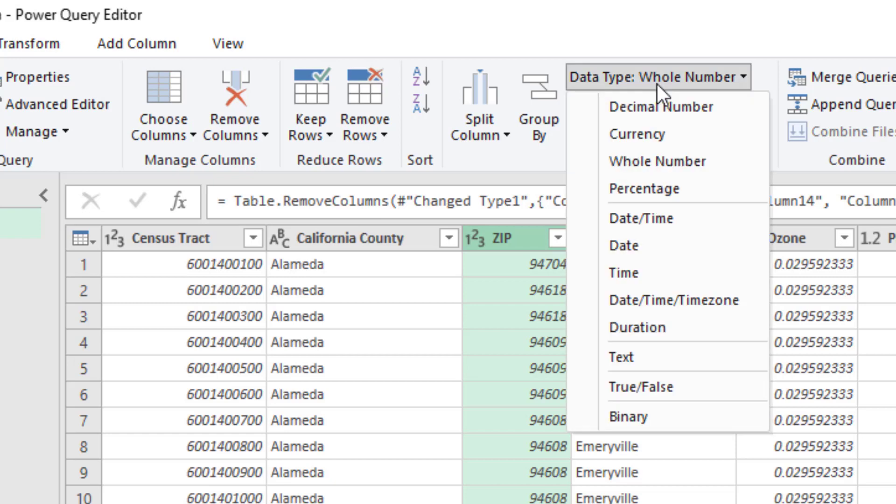
left_click(656, 356)
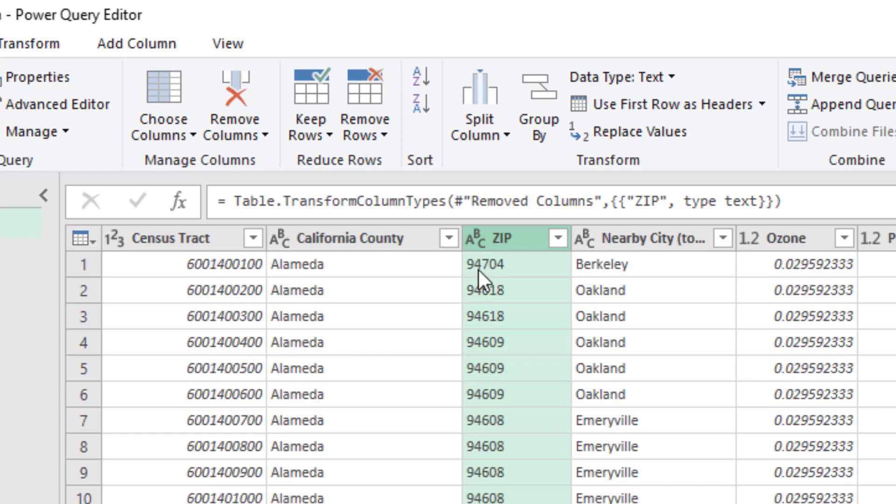
Step: Change the Census Tract column's data type to Text
left_click(208, 239)
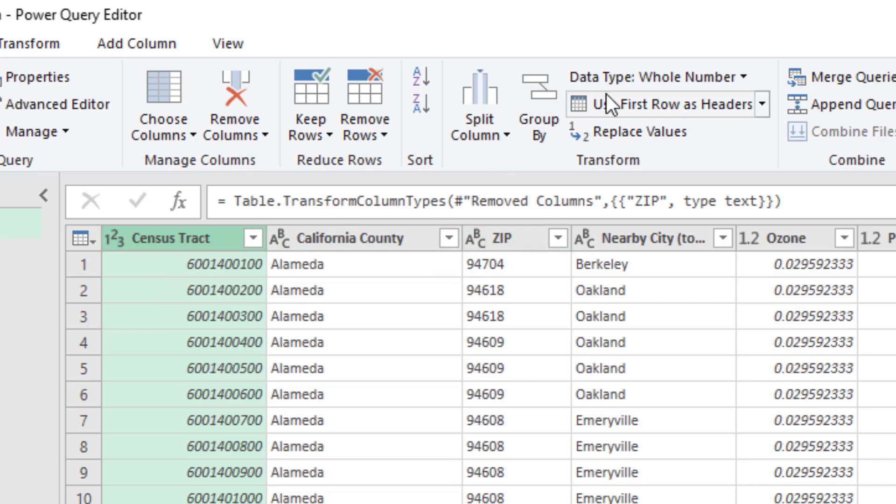
left_click(648, 80)
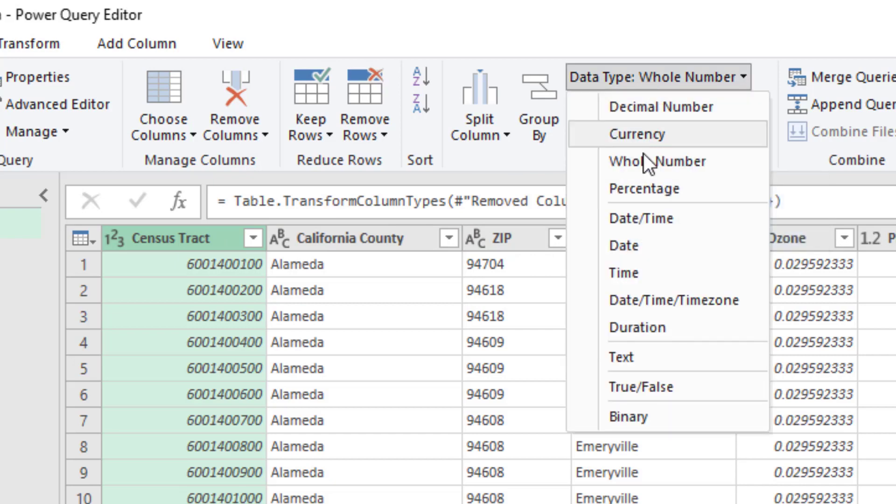
left_click(641, 350)
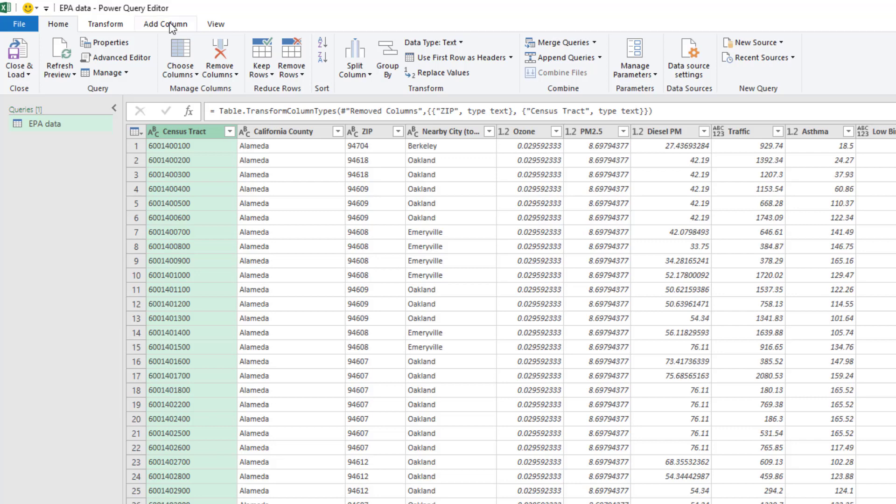
Step: Open the Add Column tab's Format menu to reach the Add Prefix option
left_click(166, 24)
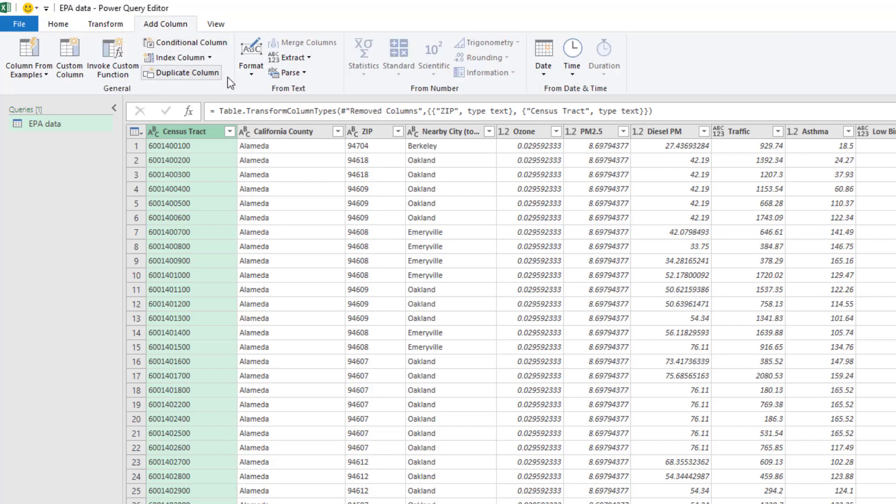
left_click(251, 76)
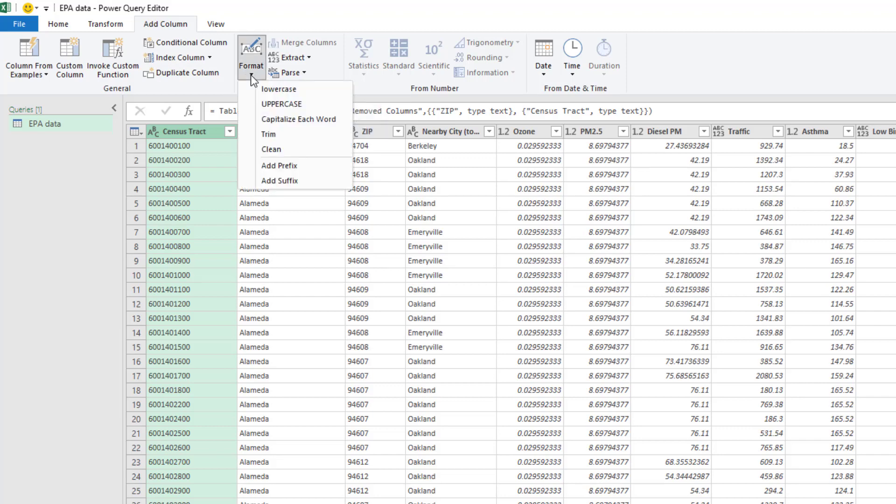
left_click(270, 166)
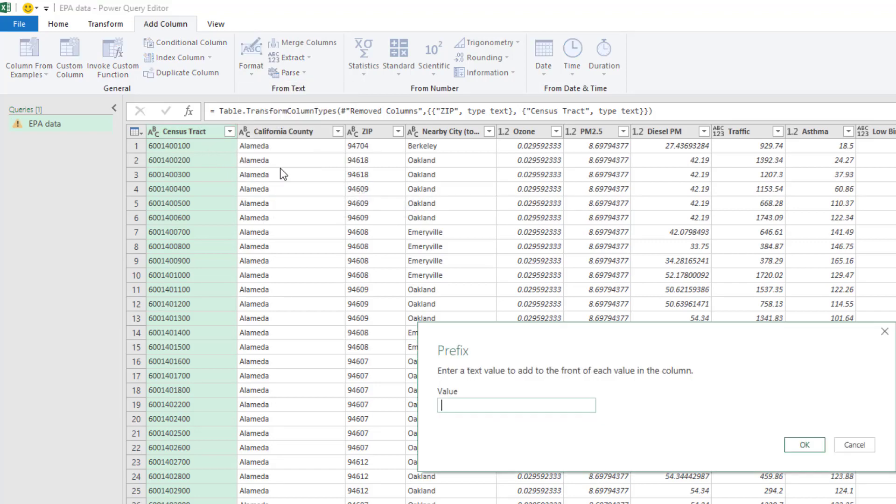
type("0")
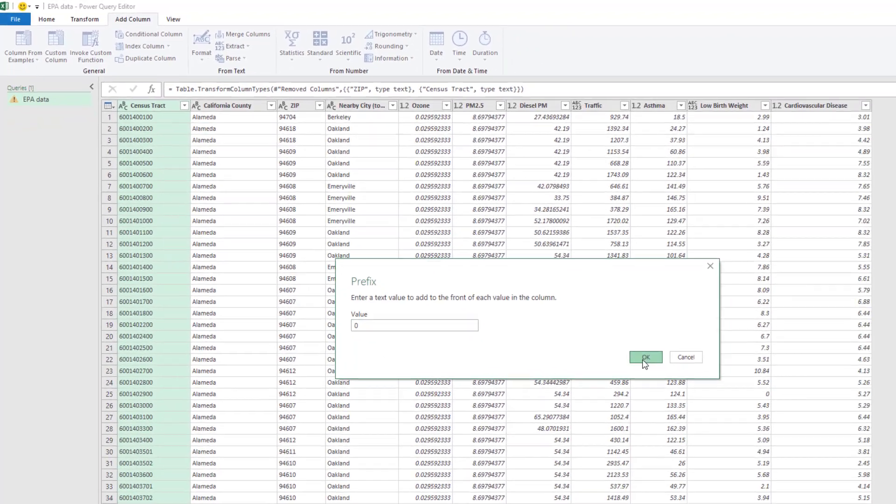
left_click(802, 445)
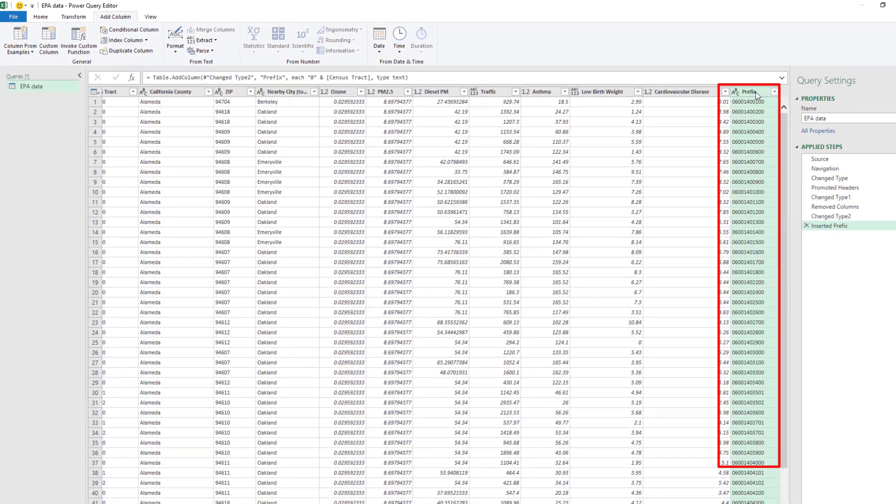
Step: Rename the Prefix column to TRACTID and return to the Home ribbon
right_click(844, 102)
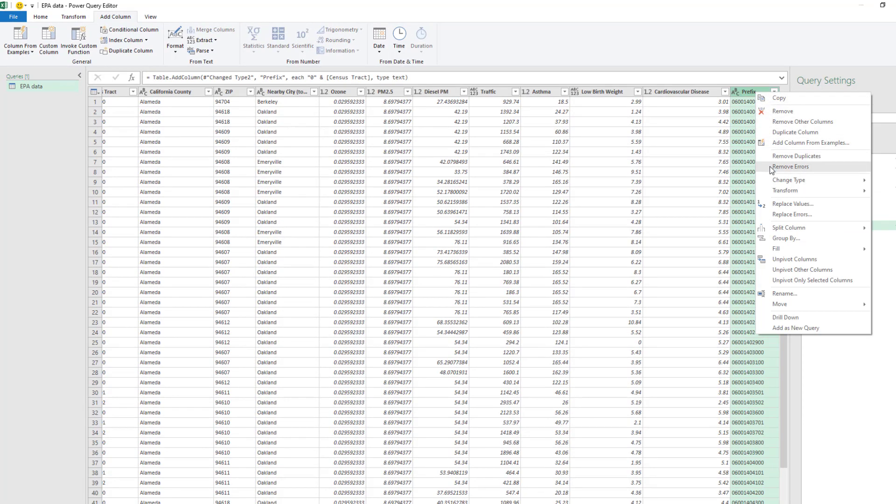
left_click(783, 294)
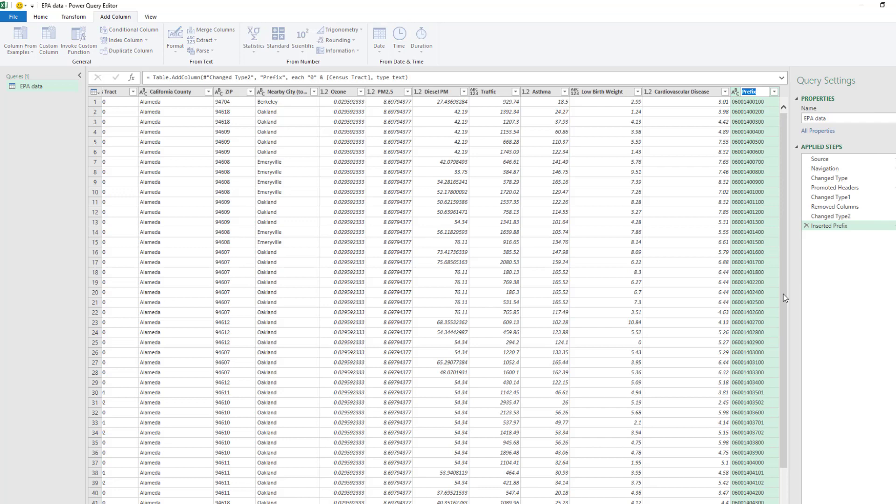
type("TRACTID")
key("Return")
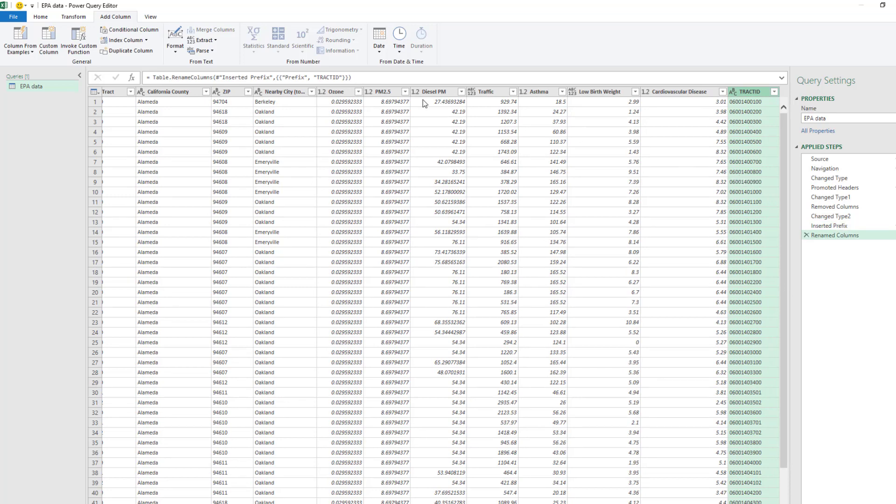
left_click(40, 17)
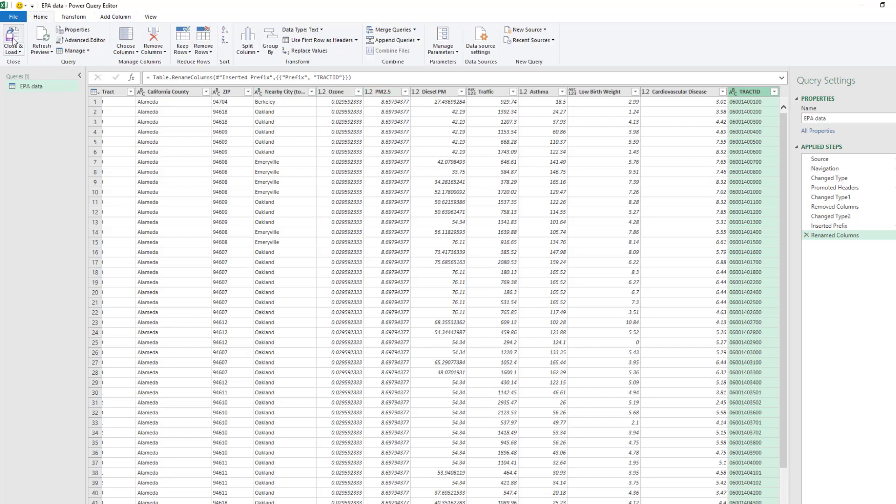
Step: Load the EPA query into Sheet2, then compare the TRACTID and Census Tract columns
left_click(14, 41)
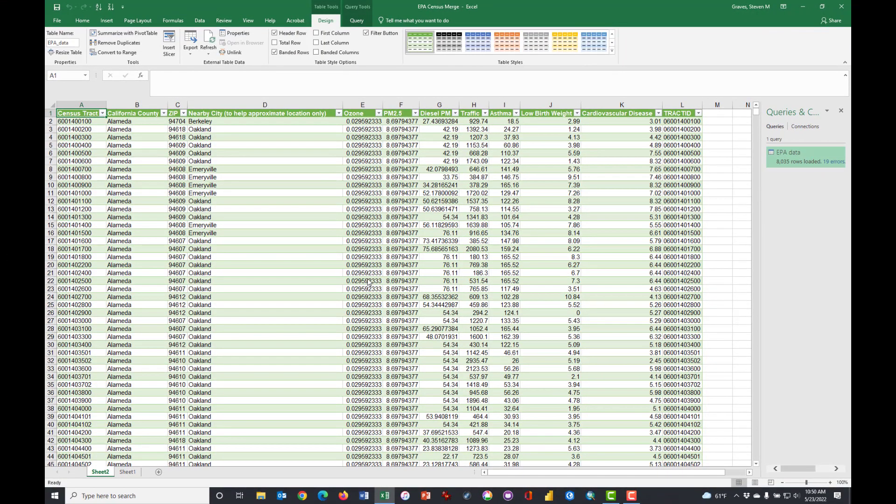
left_click(682, 104)
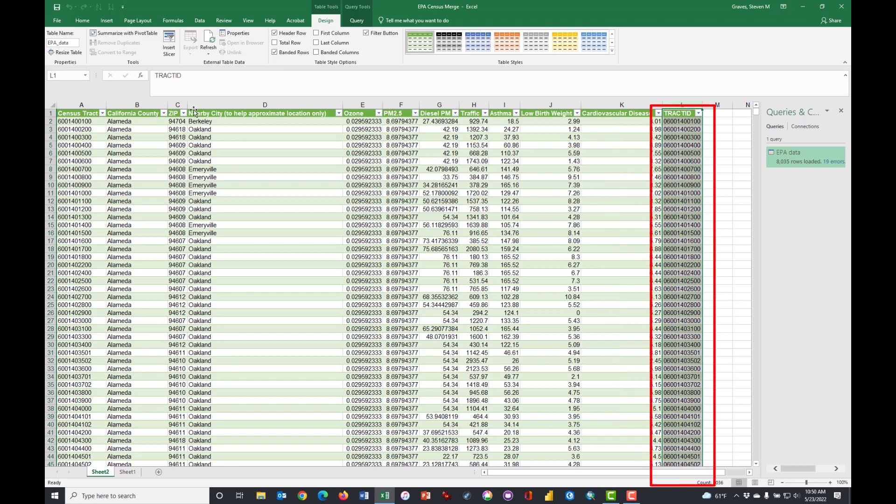
left_click(82, 104)
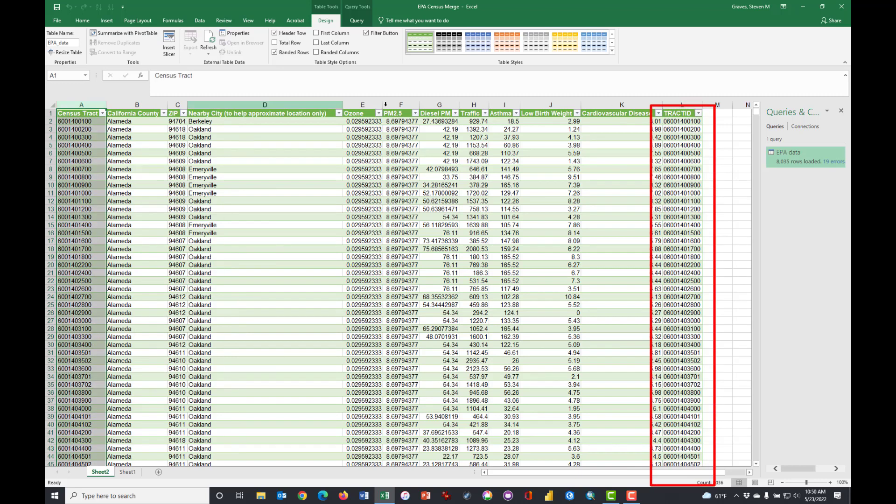
left_click(674, 105)
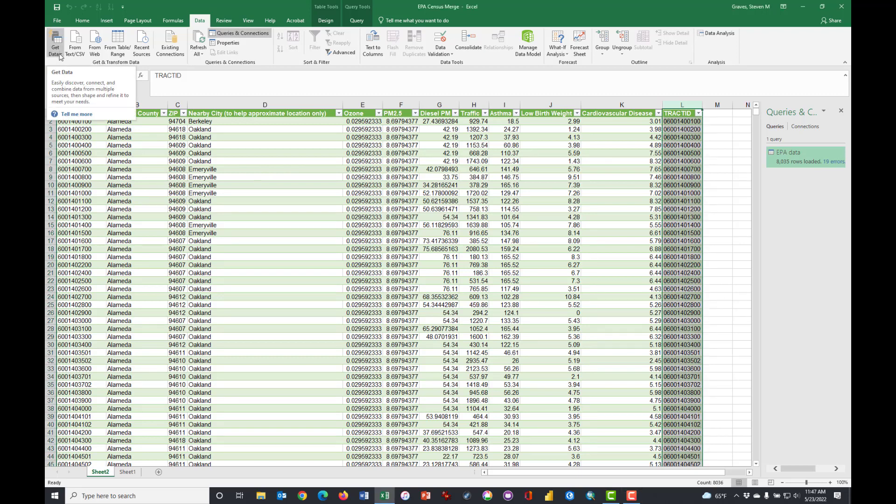
Step: Import the Census Data sheet from CA_LACnty_EPA_Census_Join_Data.xlsx into Power Query for transforming
left_click(60, 55)
mouse_move(77, 68)
left_click(158, 69)
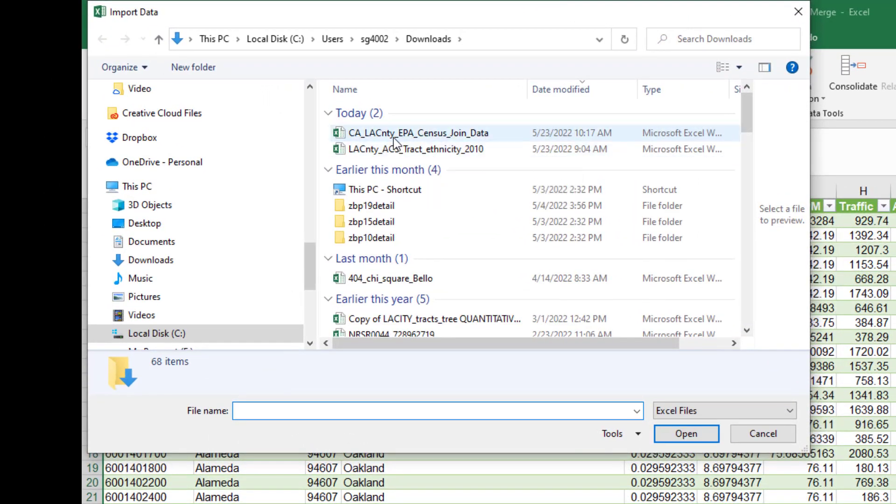
left_click(394, 137)
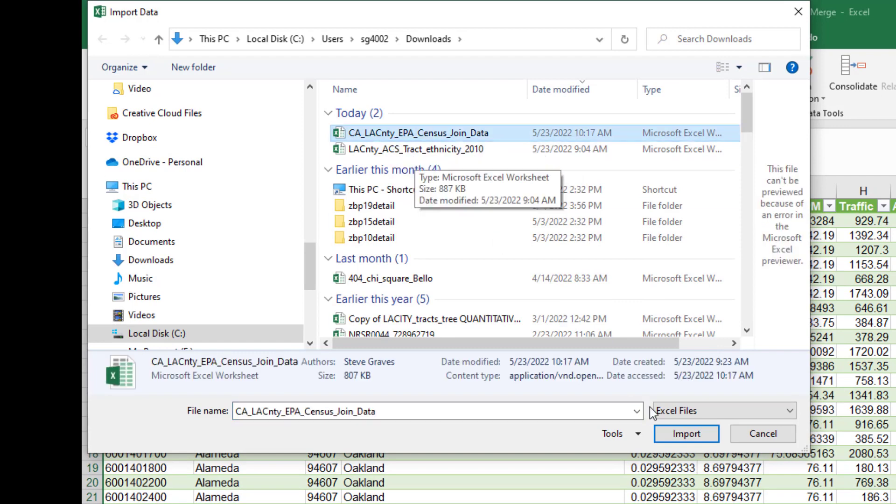
left_click(686, 433)
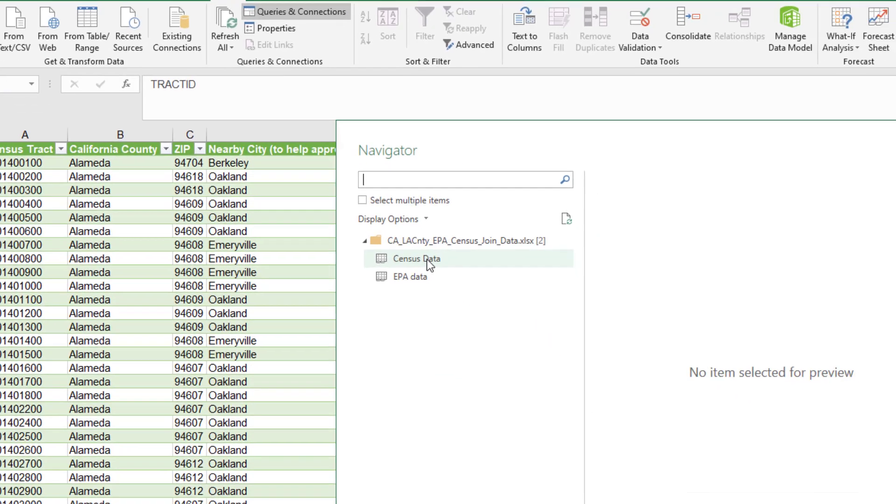
left_click(568, 320)
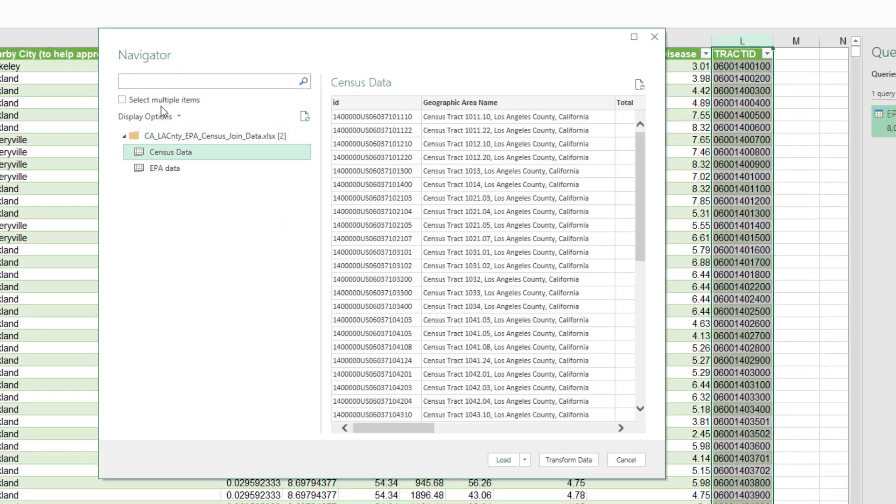
left_click(584, 461)
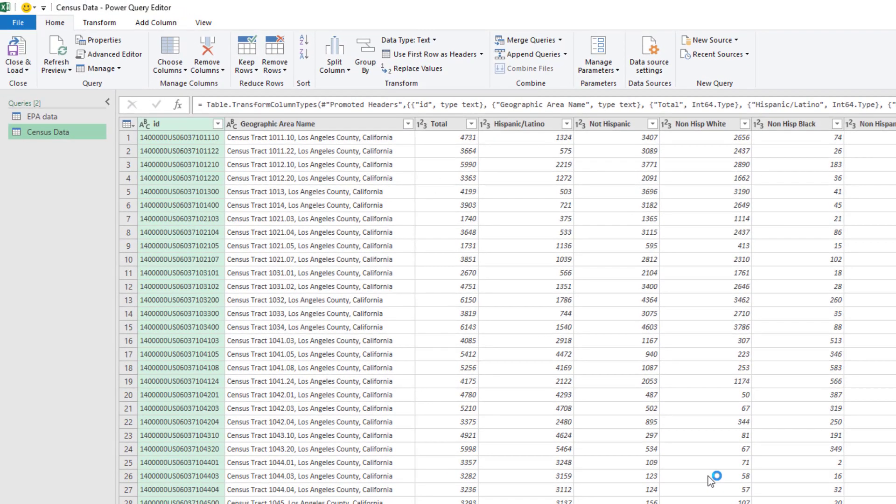
Step: Scroll across the Census Data columns to review id, Geographic Area Name, Total and Hispanic/Latino counts
scroll(508, 308, "right", 5)
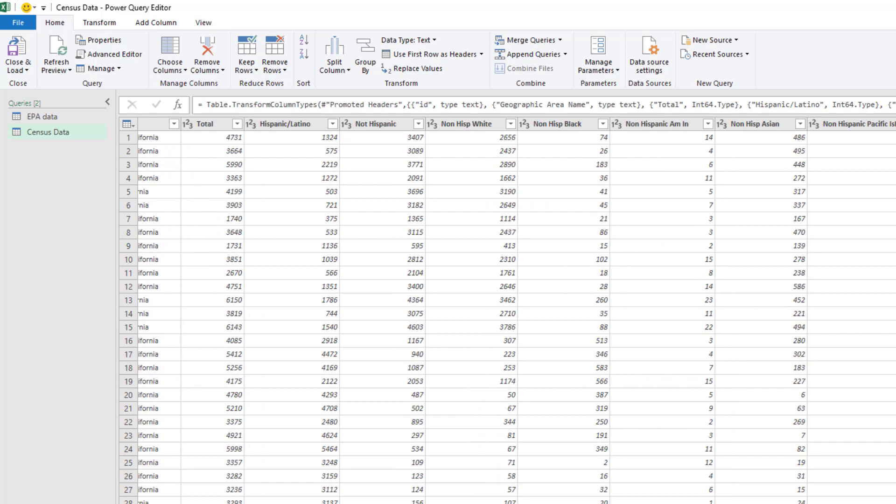
scroll(508, 308, "left", 5)
scroll(508, 308, "right", 5)
scroll(289, 464, "left", 5)
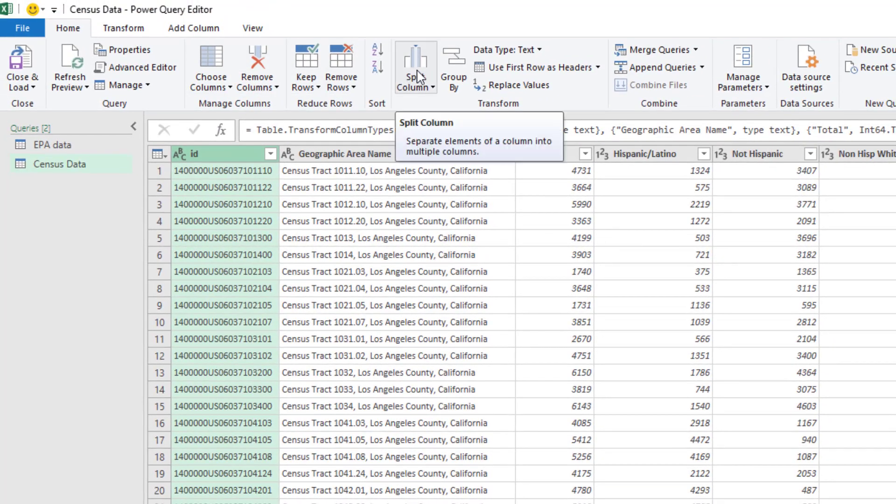
Step: Split the id column on the custom delimiter S at its right-most occurrence into id.1 and id.2
left_click(419, 84)
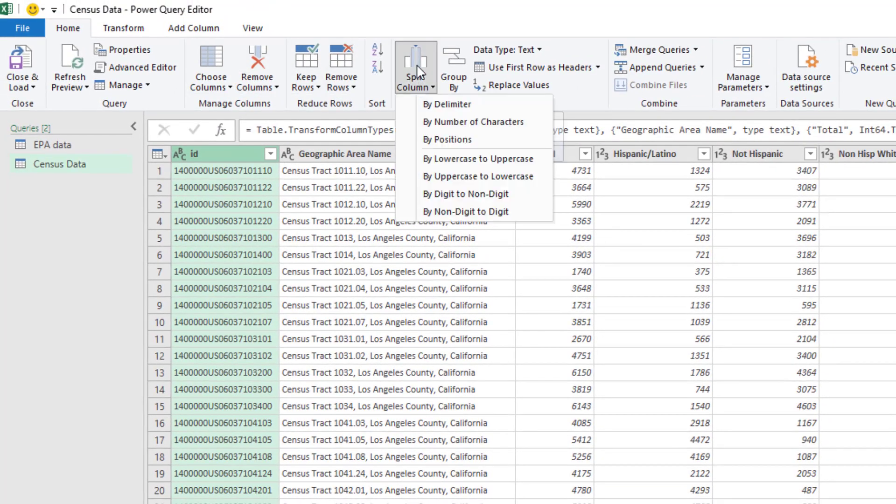
left_click(451, 106)
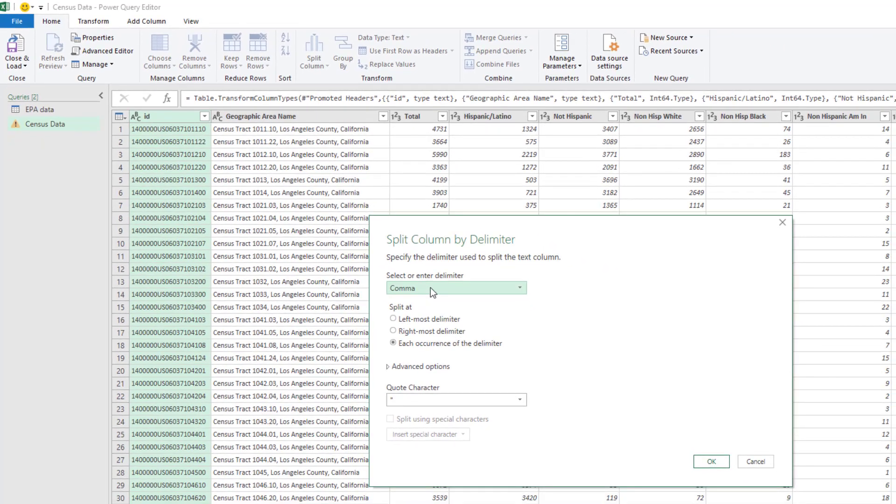
left_click(430, 288)
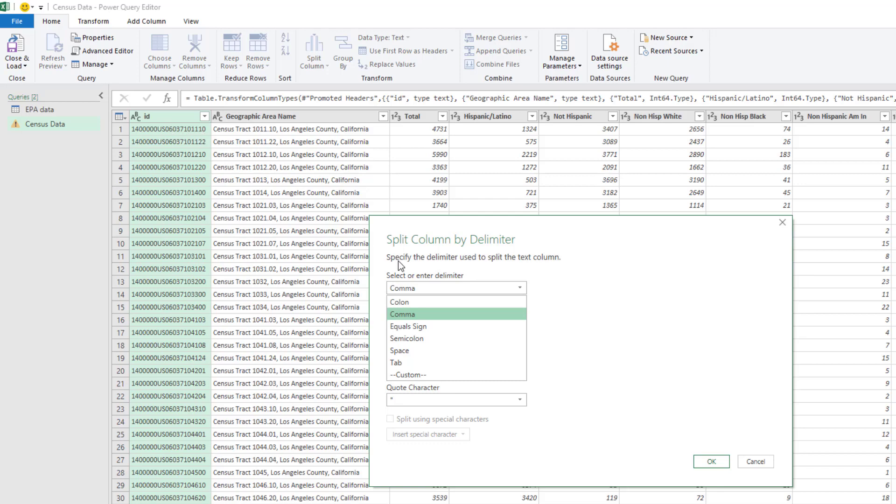
left_click(422, 375)
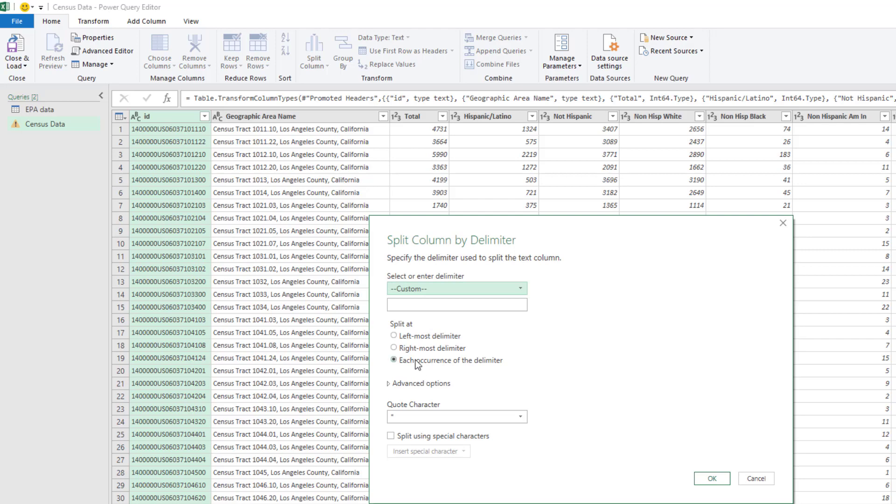
left_click(396, 349)
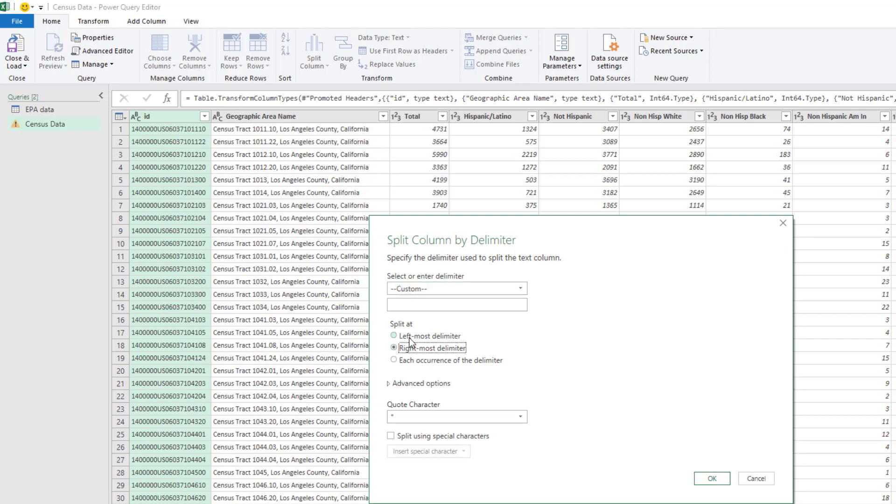
left_click(426, 301)
type("S")
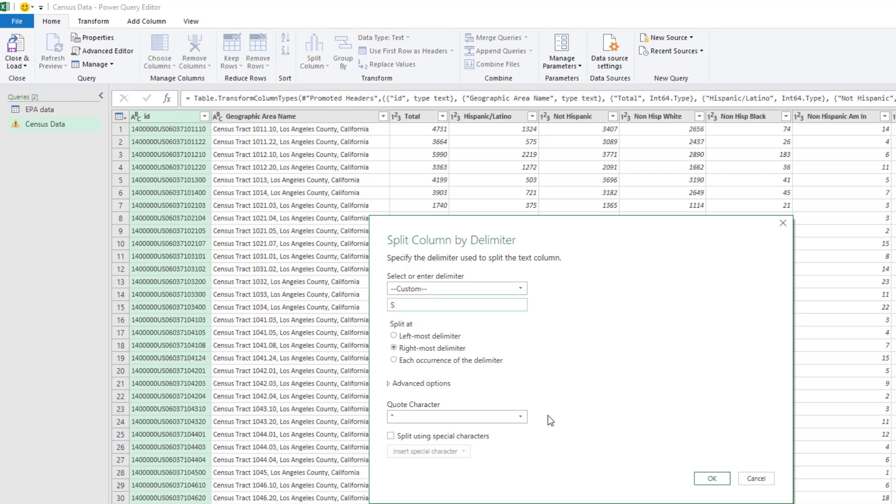
left_click(726, 482)
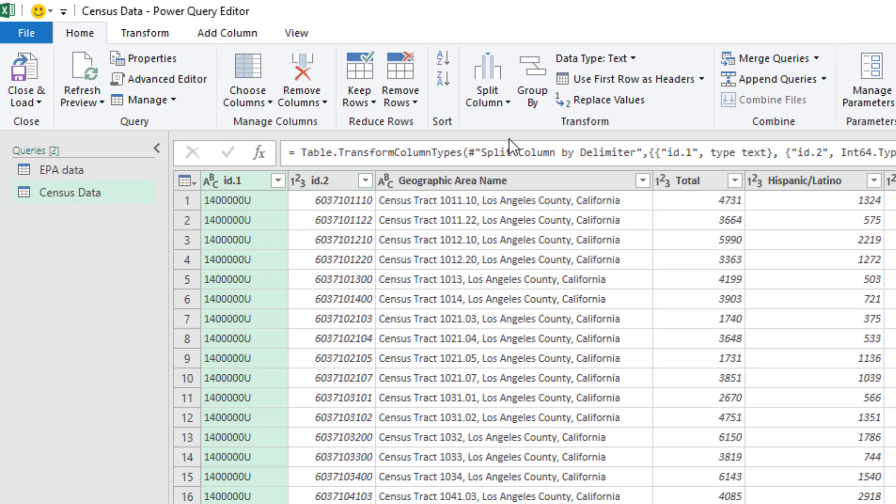
Step: Change id.2 to Text, replacing the current conversion, and rename it TractID
left_click(322, 180)
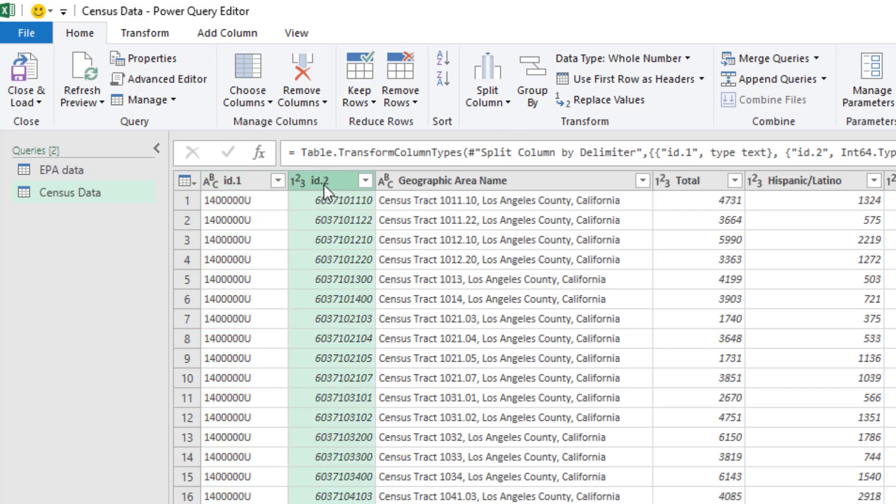
left_click(686, 58)
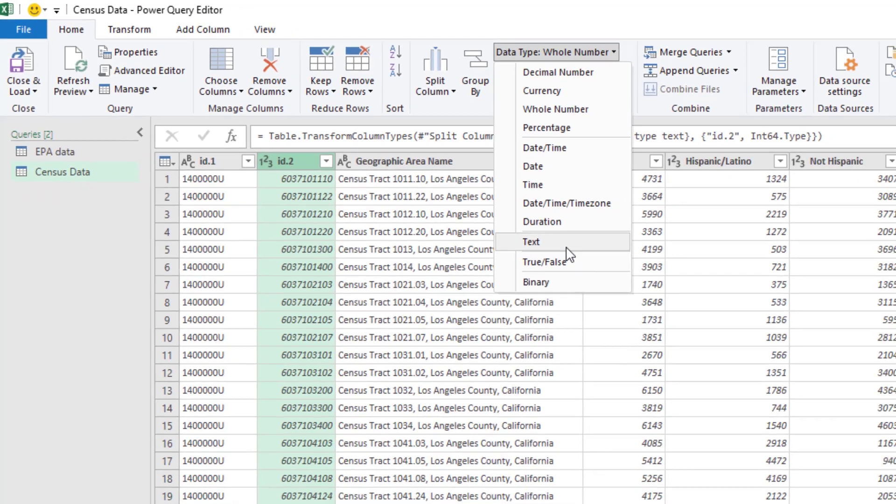
left_click(566, 247)
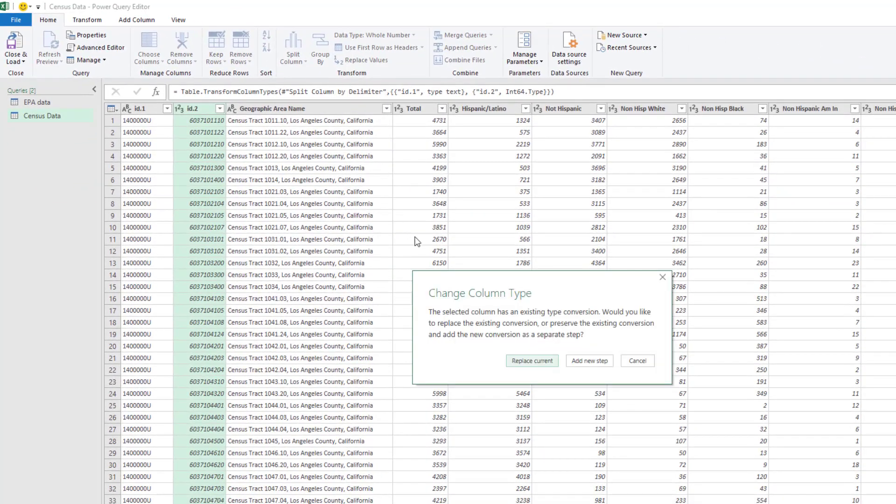
left_click(535, 361)
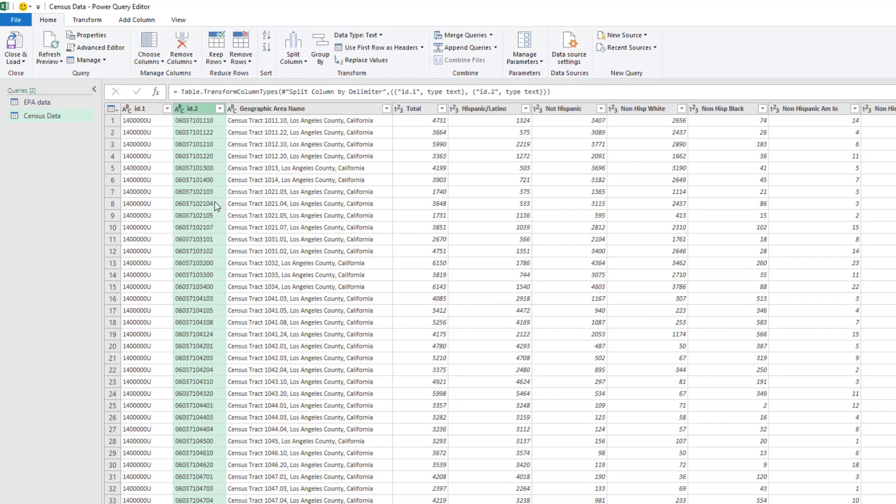
right_click(192, 112)
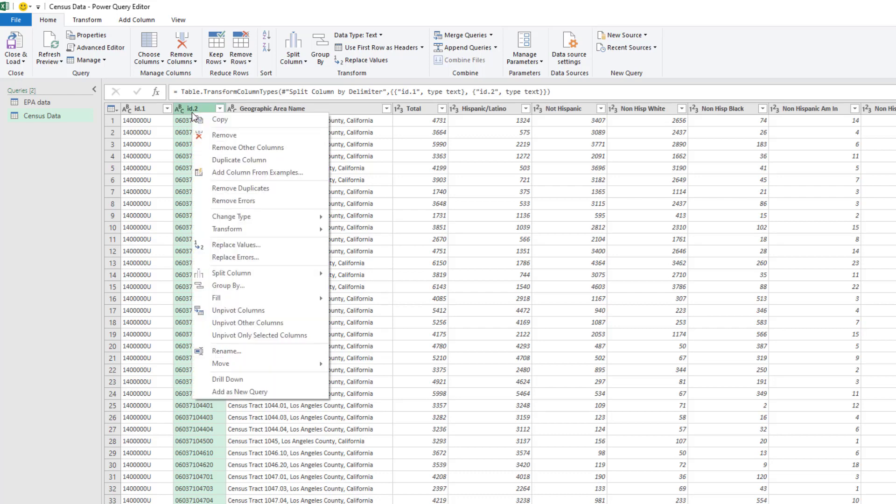
mouse_move(267, 234)
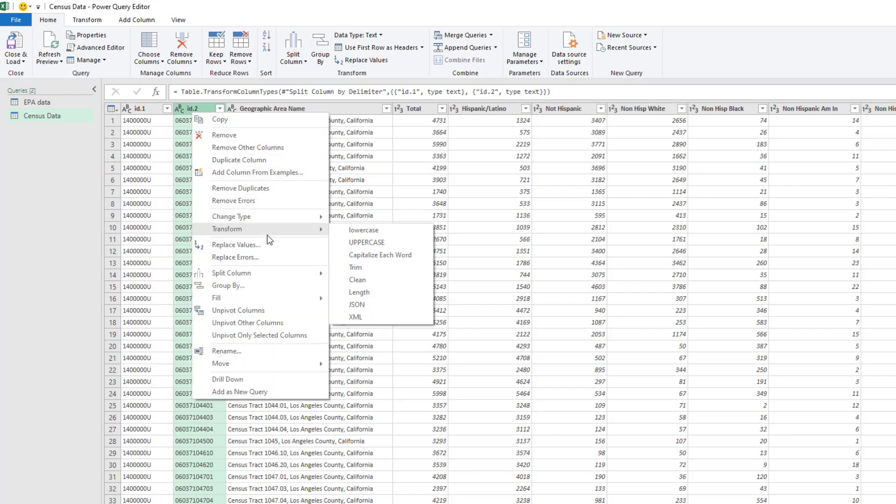
left_click(266, 350)
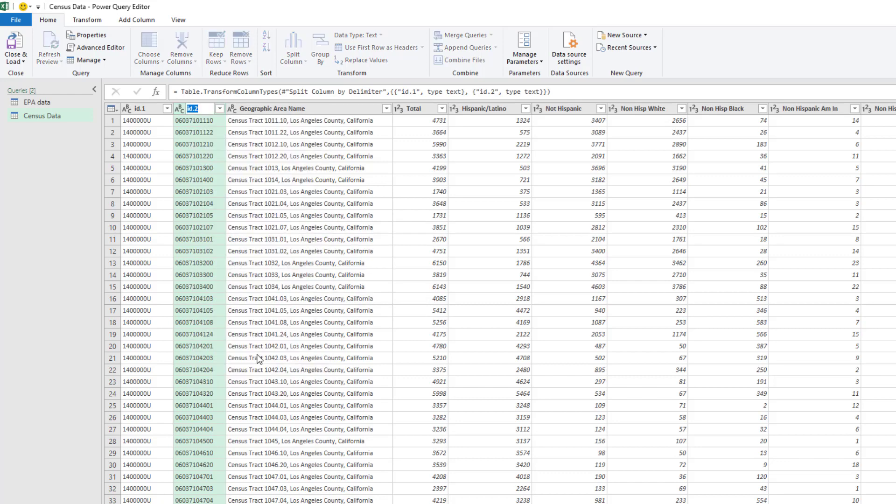
type("TractID")
key("Return")
Step: Remove the id.1 and Geographic Area Name columns
left_click(147, 108)
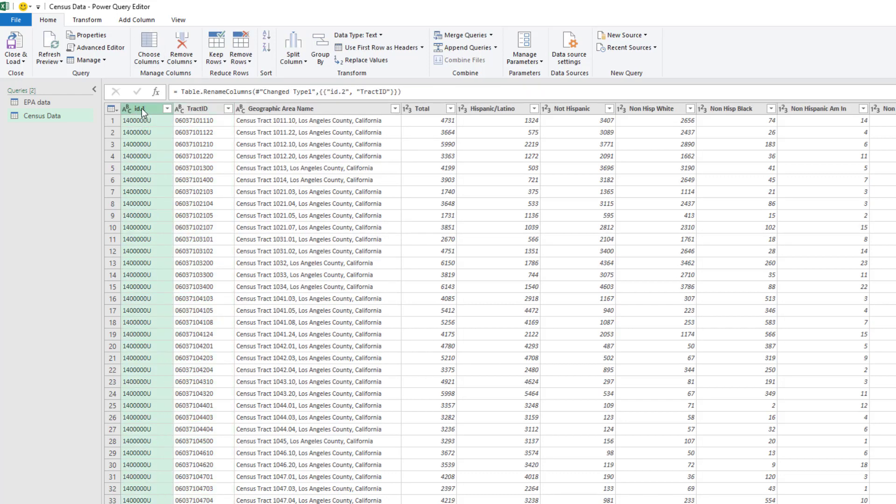
left_click(186, 41)
left_click(240, 108)
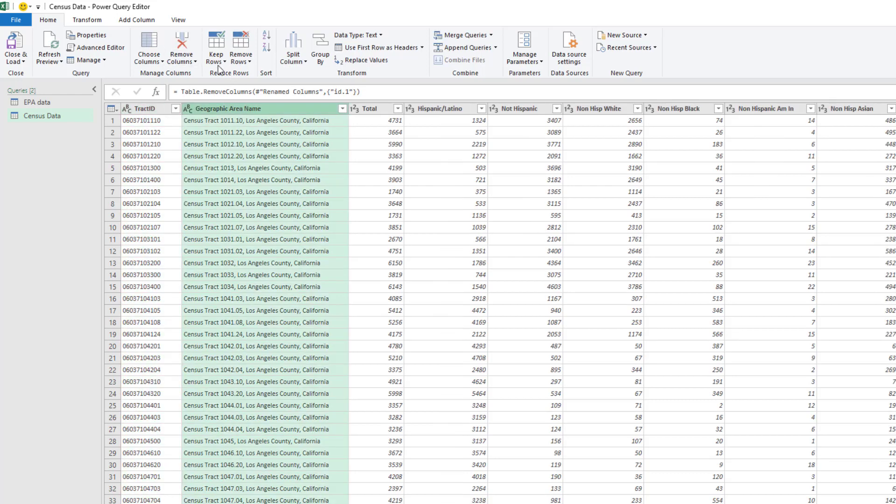
left_click(180, 46)
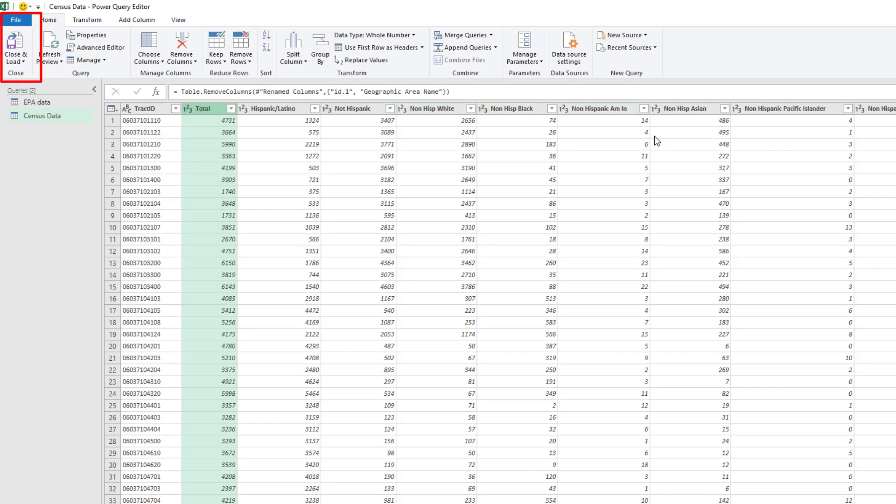
Step: Load the 2,346-row Census Data table, rename the Sheet2 tab to EPA, and go to Sheet1
left_click(14, 45)
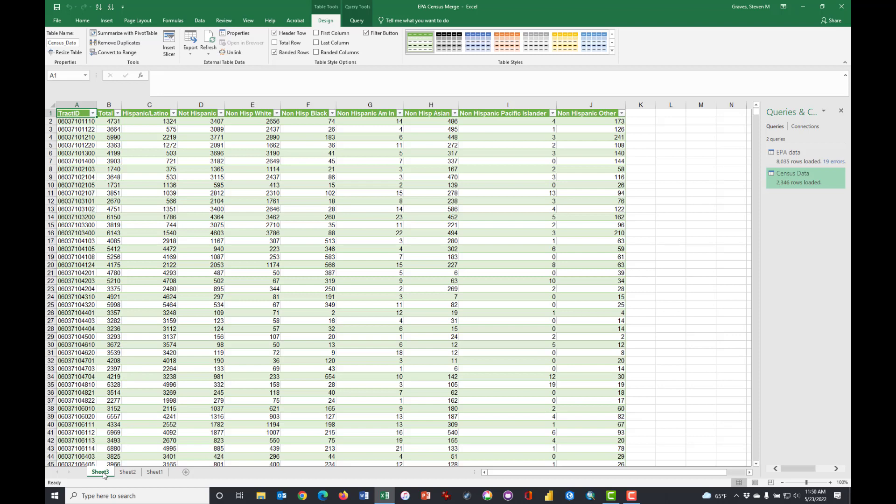
left_click(129, 472)
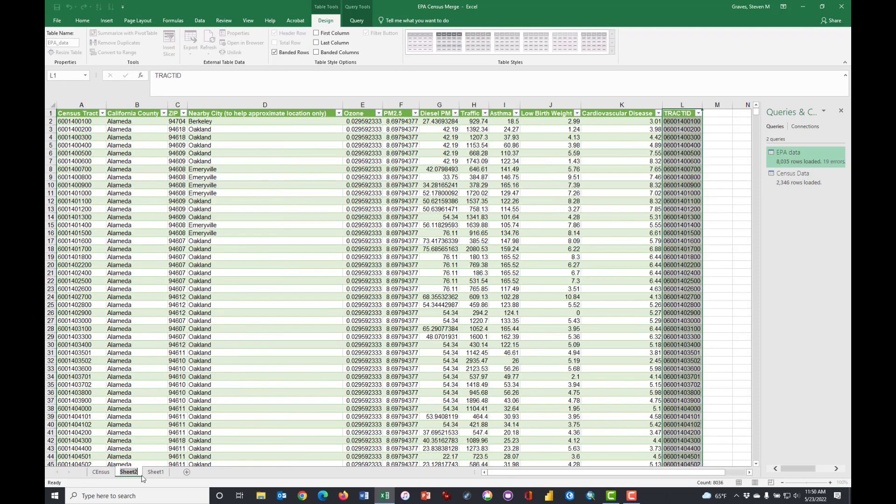
type("EPA")
left_click(142, 477)
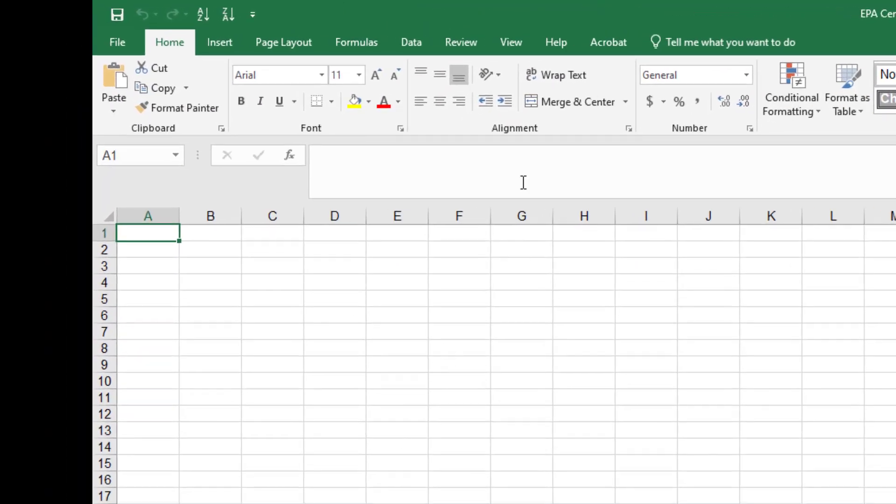
Step: Merge EPA data on TRACTID with Census Data on TractID, matching 2343 of 8035 rows
left_click(412, 40)
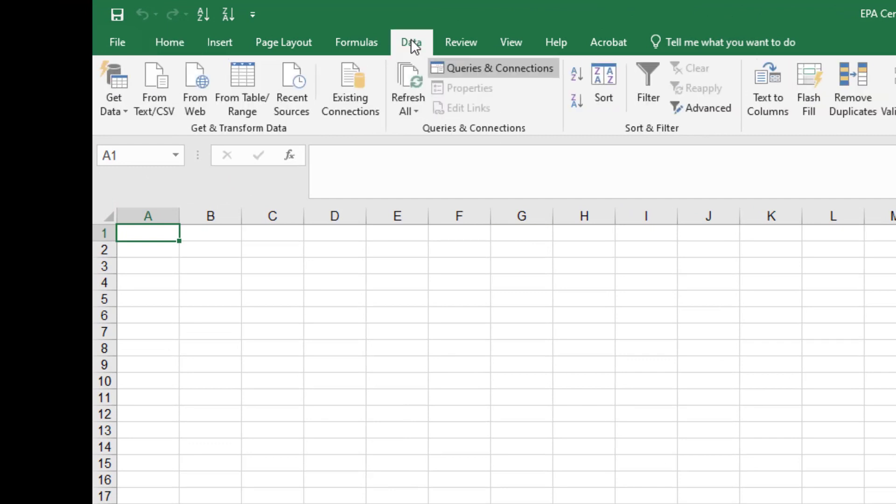
left_click(121, 108)
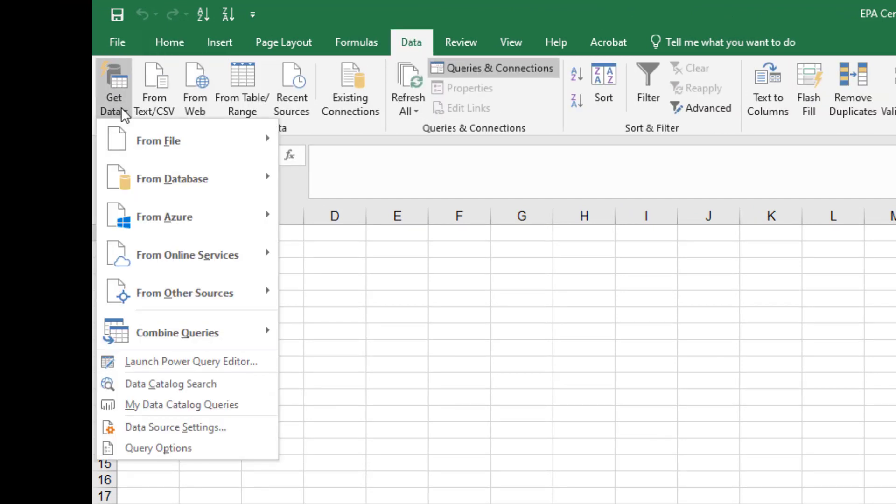
mouse_move(186, 324)
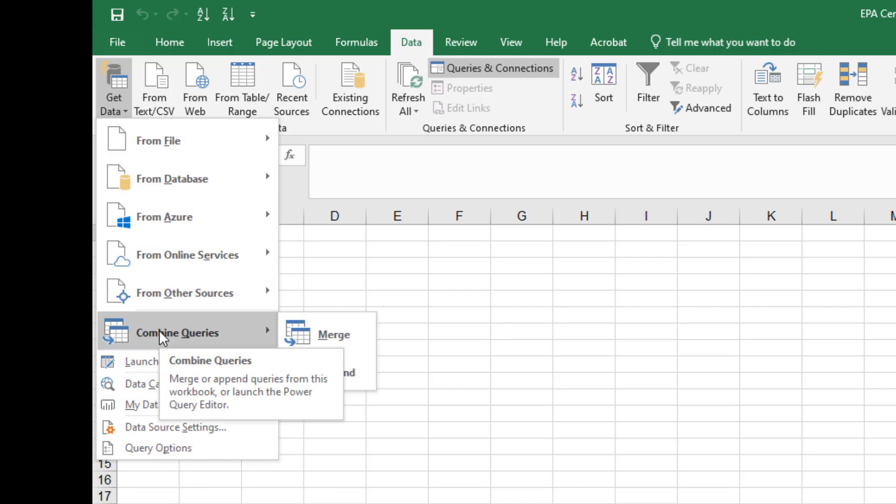
left_click(323, 335)
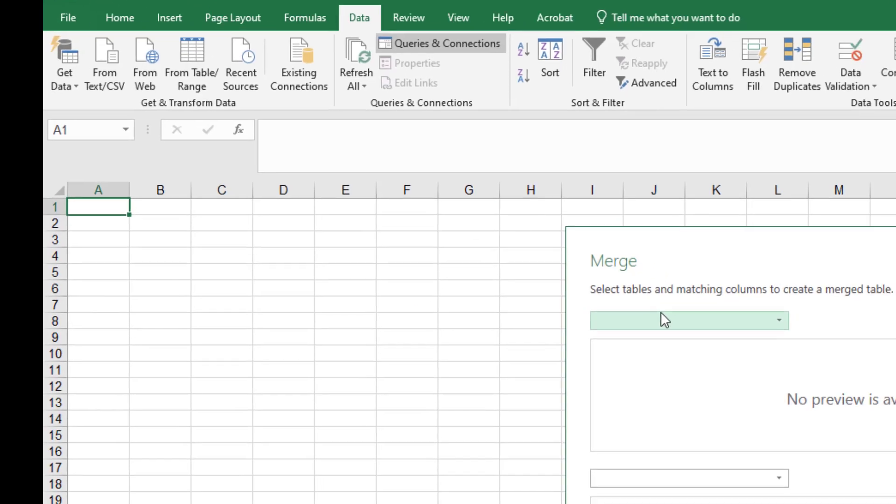
left_click(716, 348)
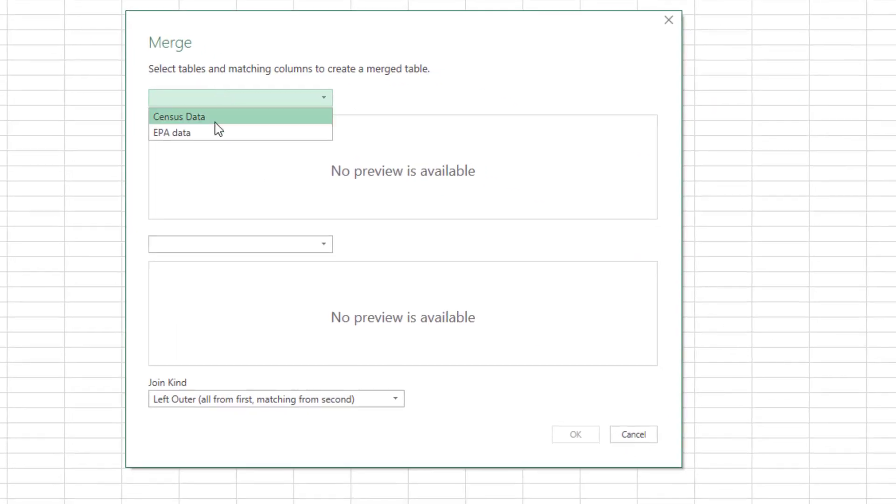
left_click(287, 170)
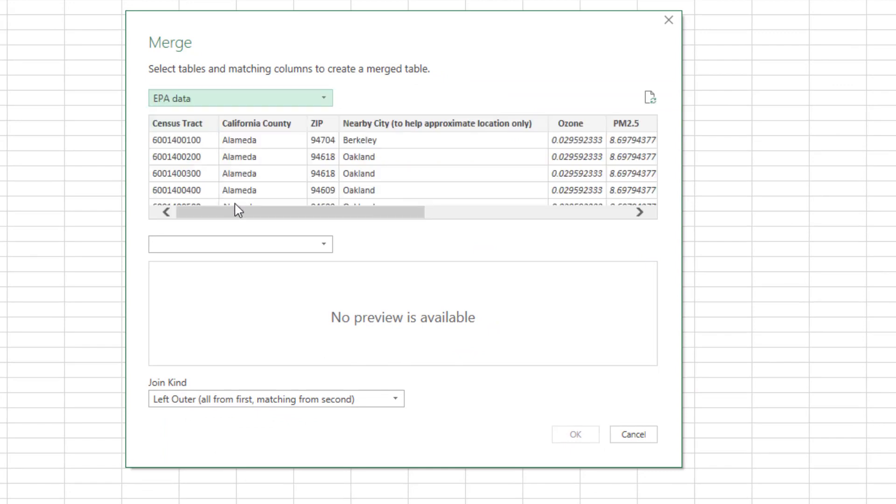
left_click_drag(246, 216, 566, 223)
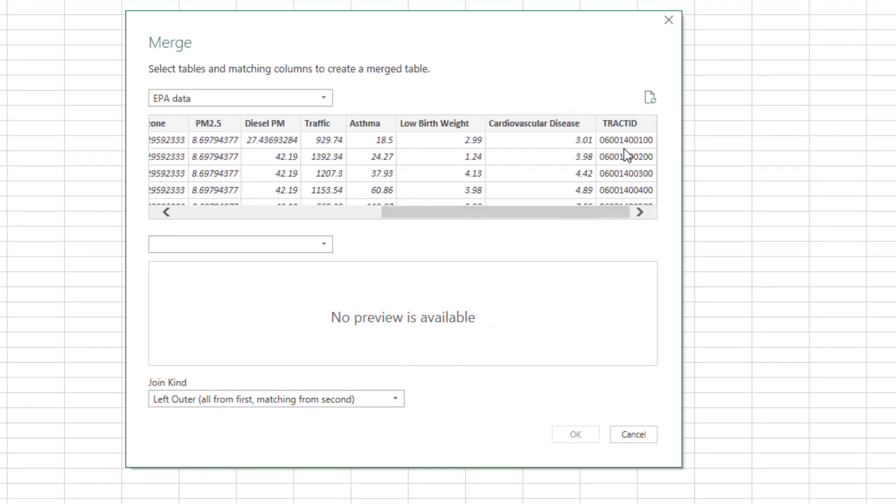
left_click(631, 125)
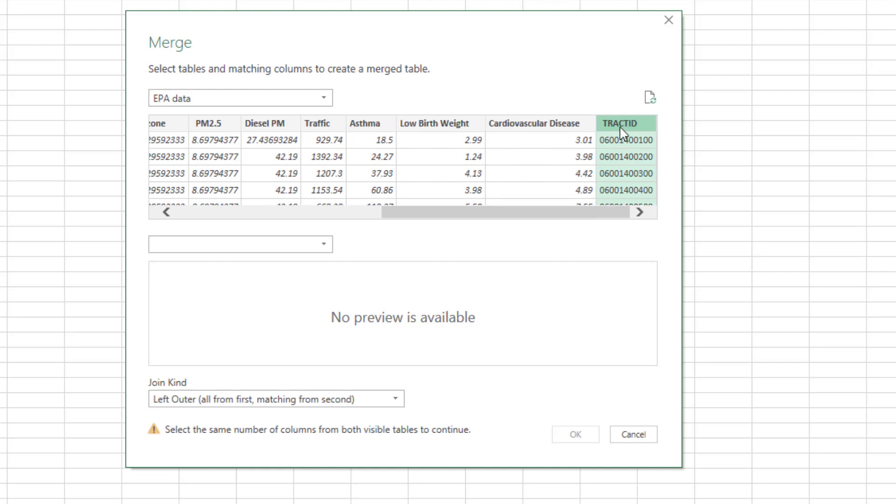
left_click(263, 249)
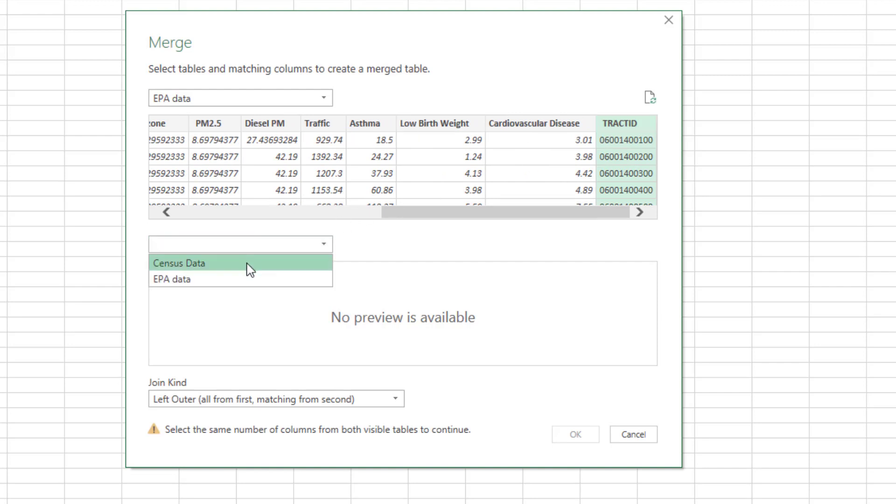
left_click(250, 266)
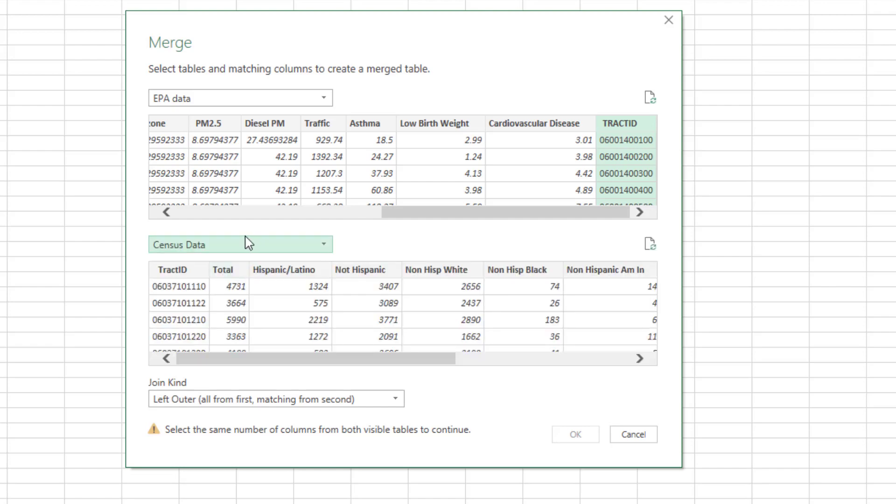
left_click(189, 269)
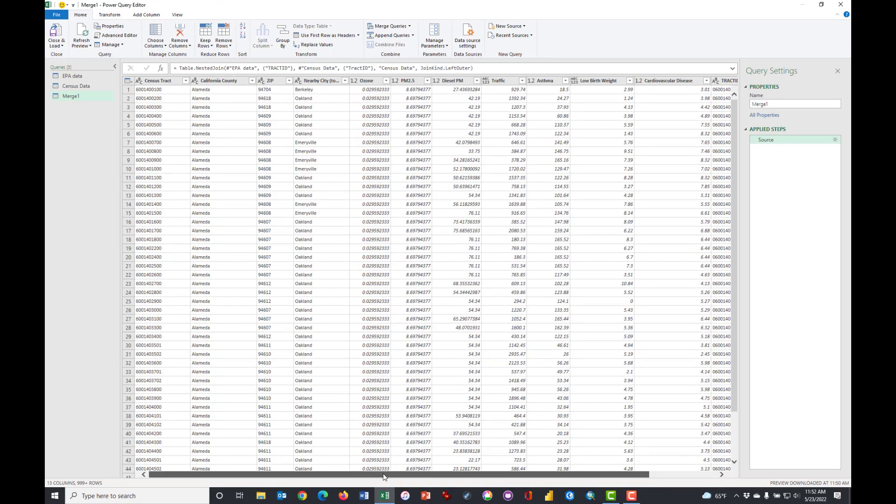
Step: Expand all Census Data columns except TractID into the merged table
left_click_drag(383, 475, 554, 477)
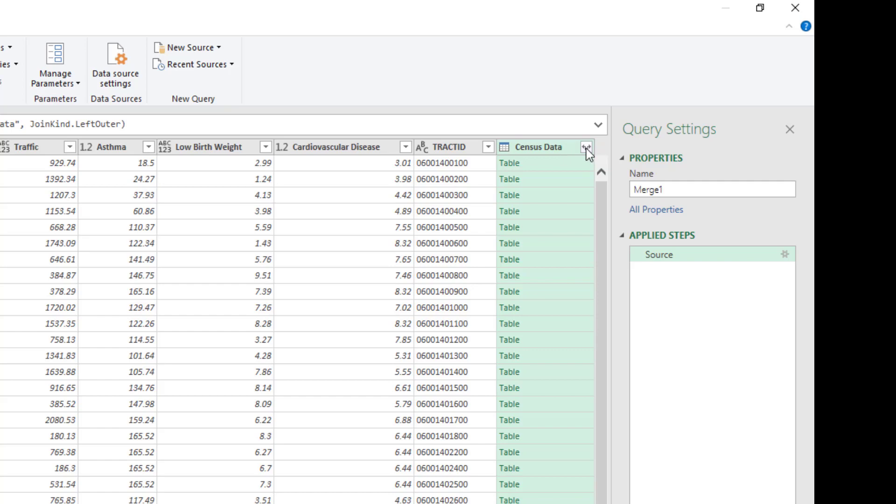
left_click(586, 148)
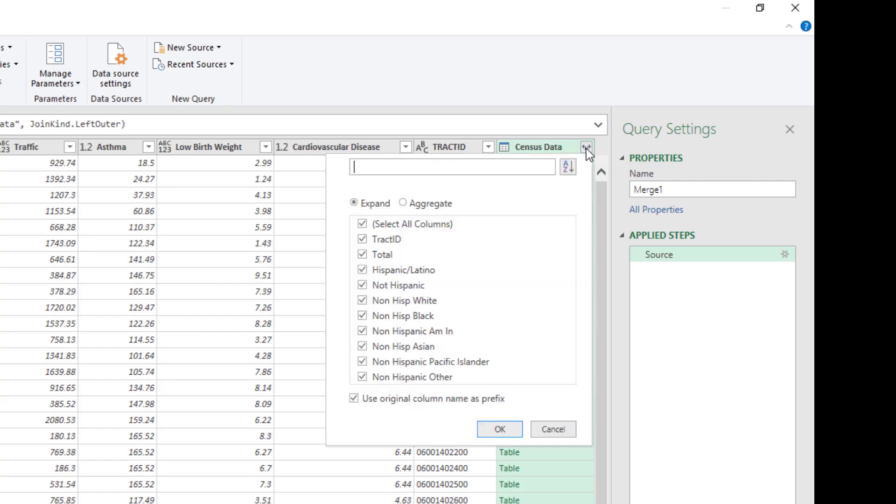
left_click(363, 225)
left_click(363, 225)
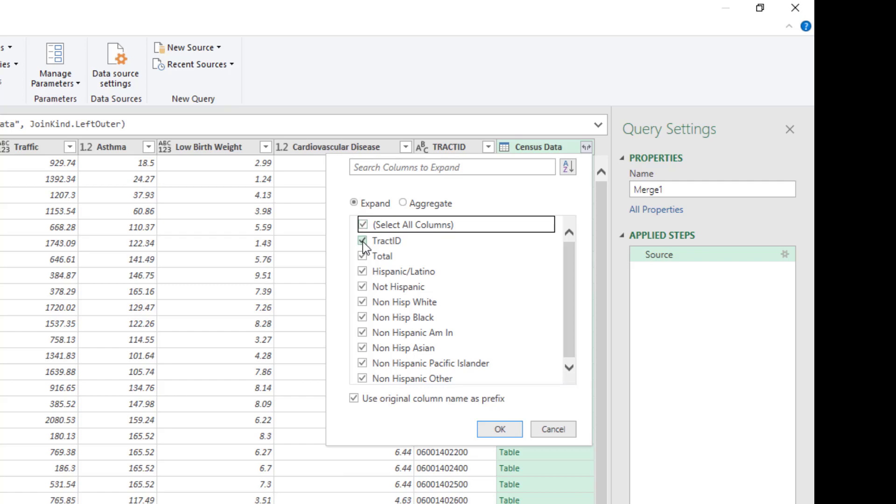
left_click(362, 240)
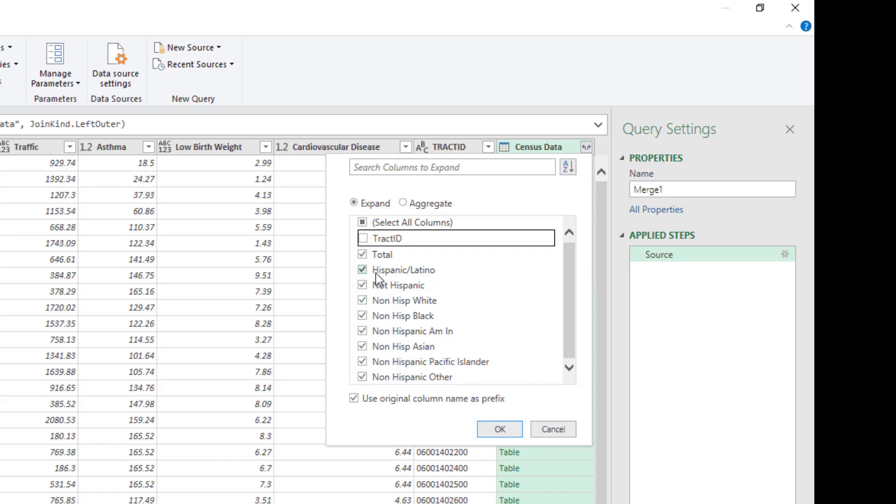
left_click(500, 429)
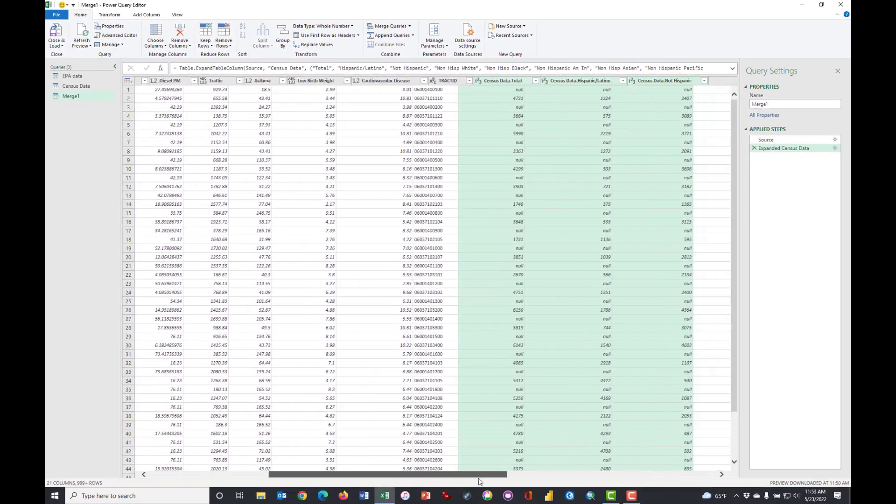
Step: Scroll through the merged rows and load Merge1 into the workbook as an 8,035-row table
left_click_drag(479, 476, 487, 476)
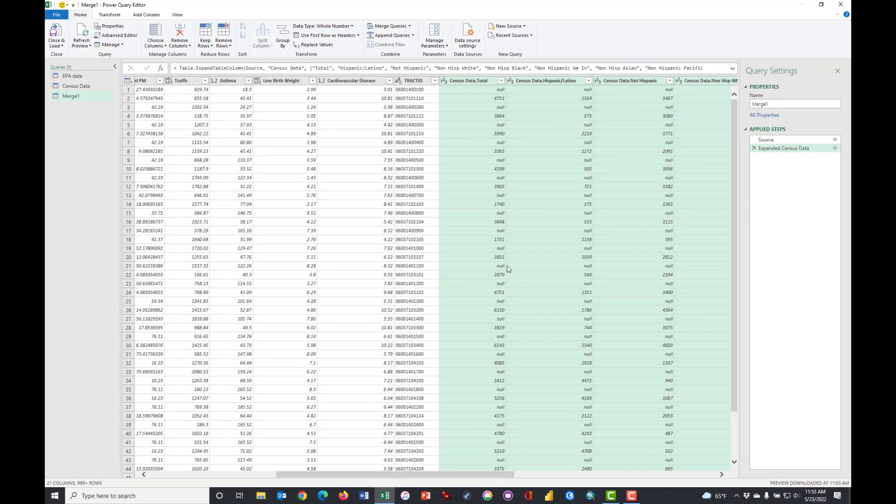
scroll(509, 269, "down", 20)
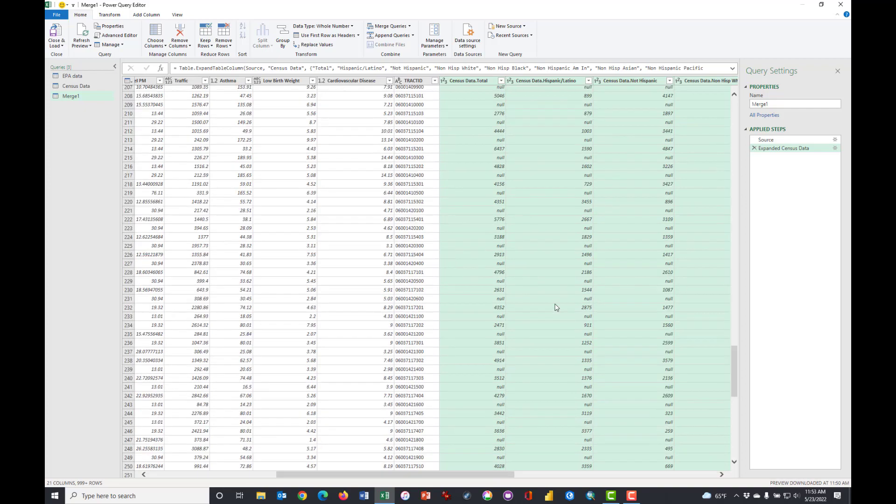
scroll(514, 327, "down", 14)
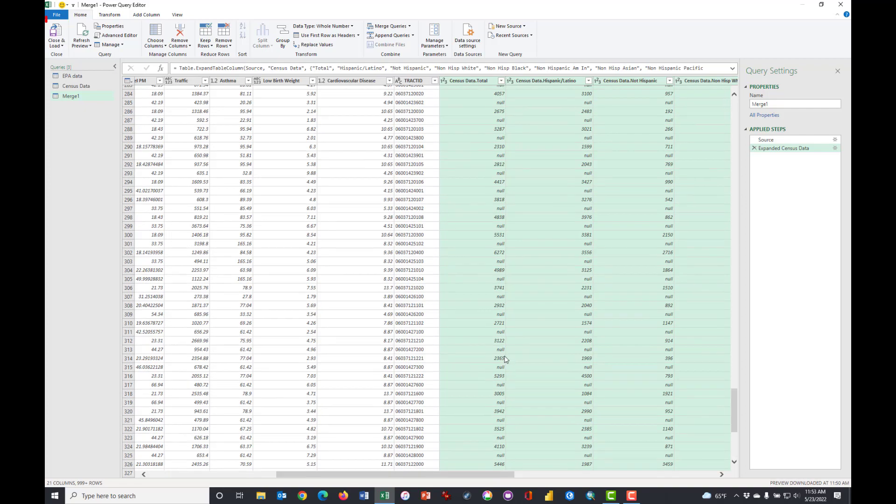
scroll(508, 360, "down", 19)
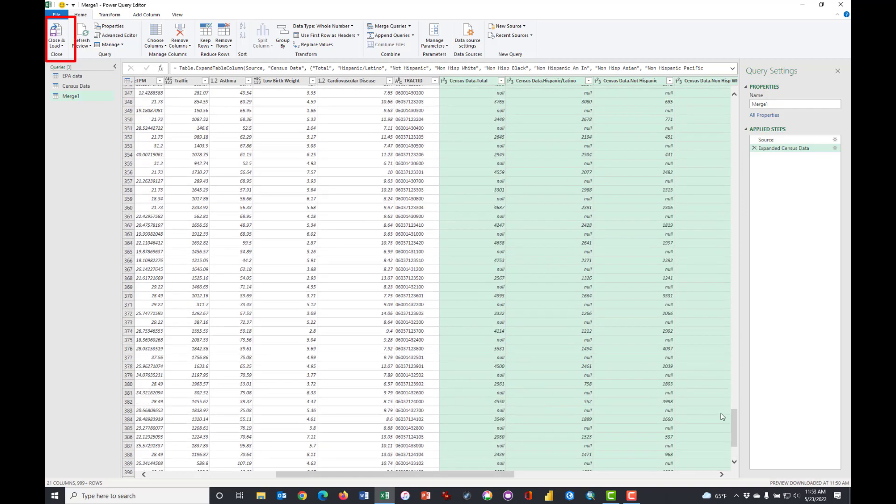
scroll(728, 413, "down", 6)
left_click(55, 33)
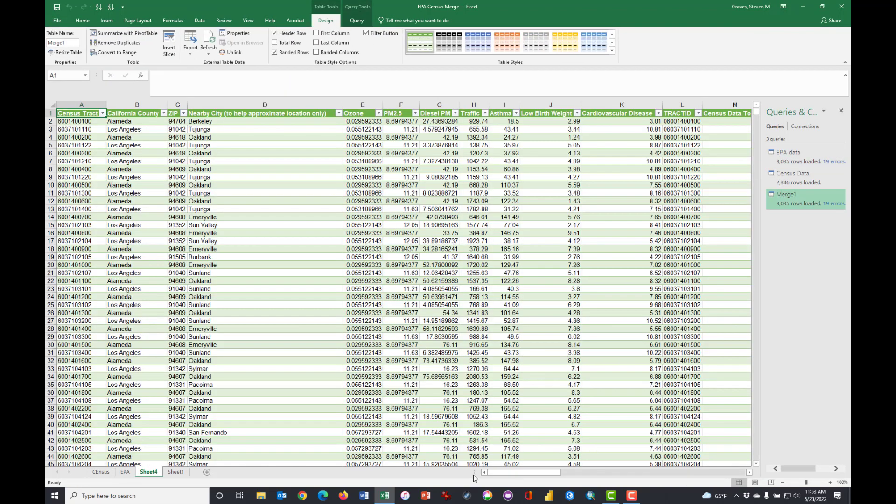
Step: Filter the California County column to show only Los Angeles
left_click_drag(507, 477, 180, 256)
left_click_drag(551, 472, 437, 471)
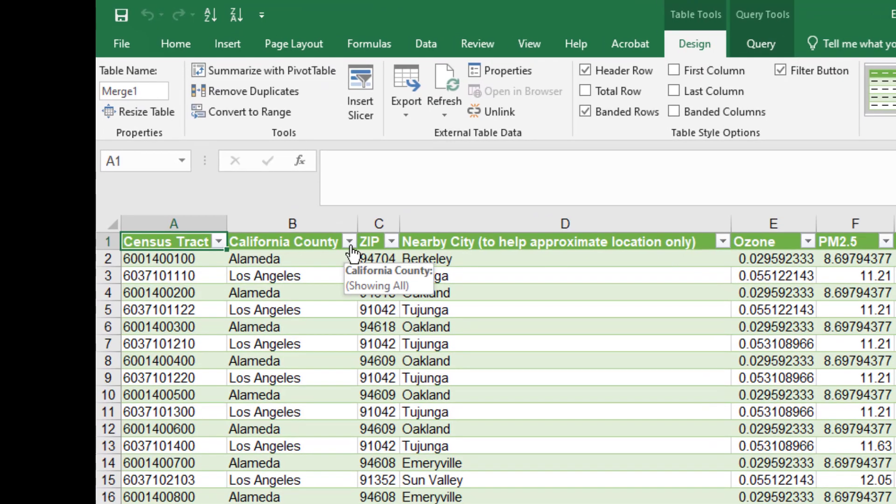
left_click(349, 241)
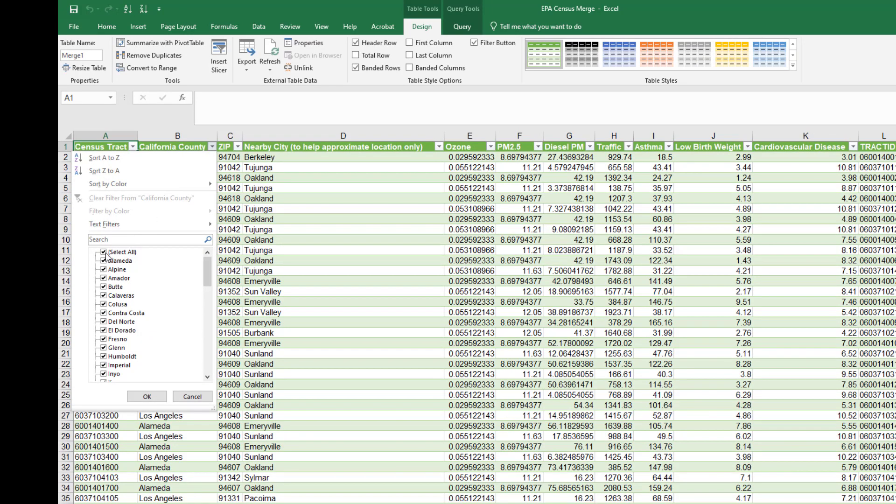
left_click(103, 252)
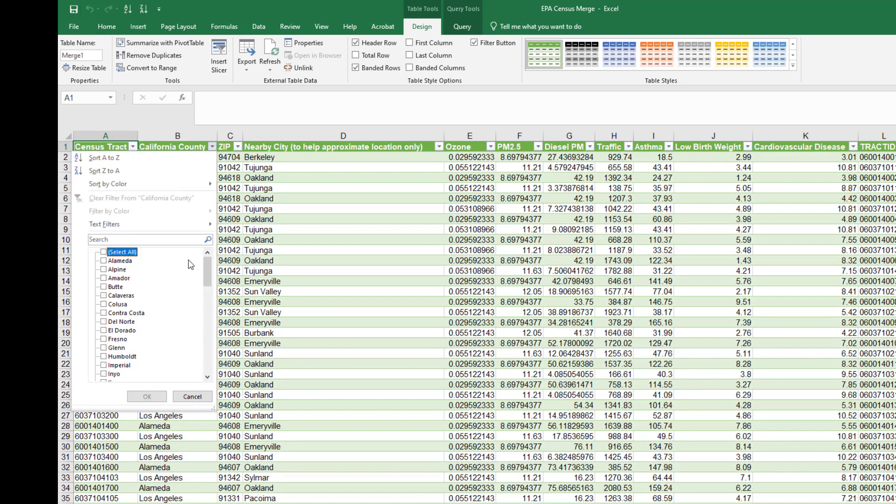
left_click_drag(208, 282, 208, 317)
left_click(104, 261)
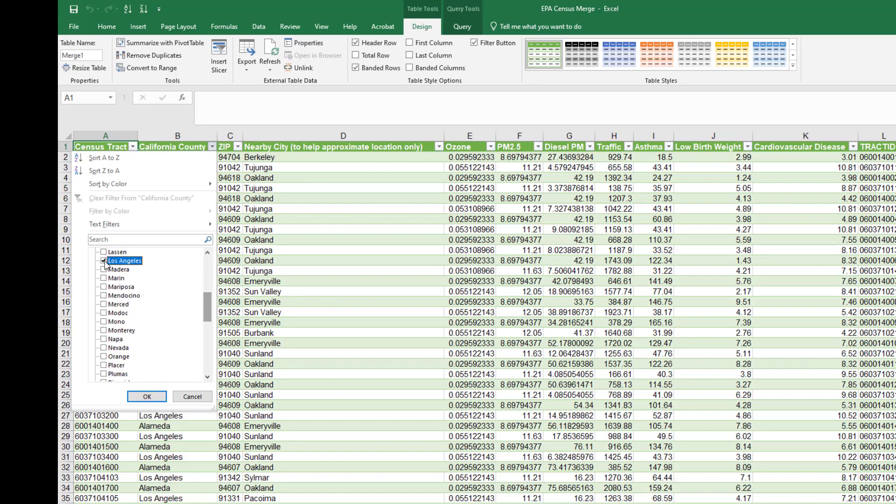
left_click(147, 397)
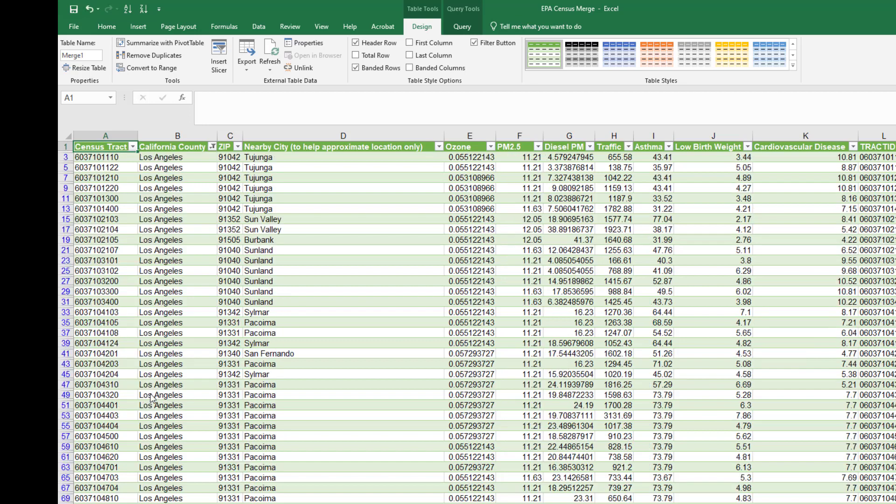
Step: Step across the filtered table's header row from ZIP to the last column and back to the first
left_click(236, 353)
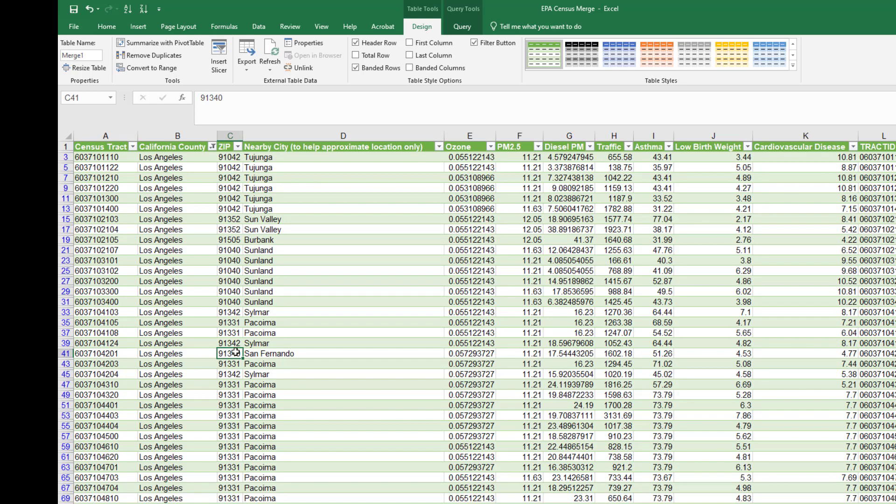
key("Up")
key("Up")
key("Up")
key("Up")
key("Up")
key("Up")
key("Up")
key("Up")
key("Up")
key("Up")
key("Up")
key("Up")
key("Up")
key("Up")
key("Up")
key("Up")
key("Up")
key("Up")
key("Up")
key("Up")
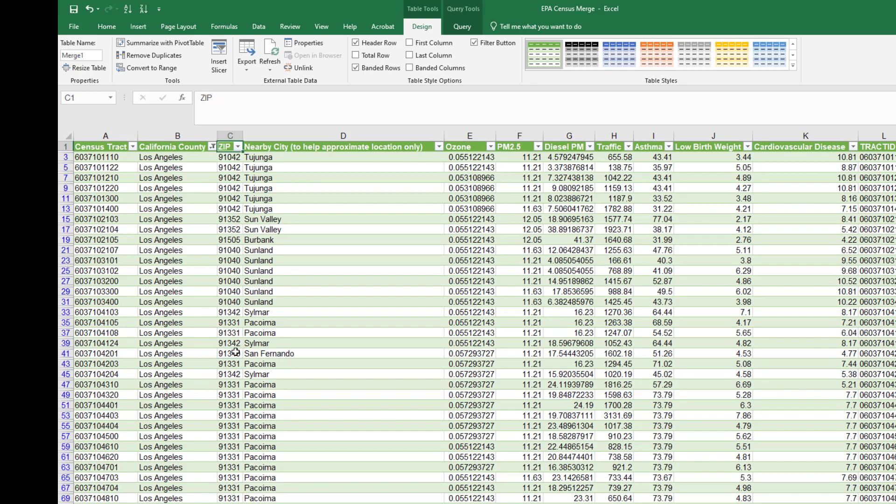
key("Left")
key("Left")
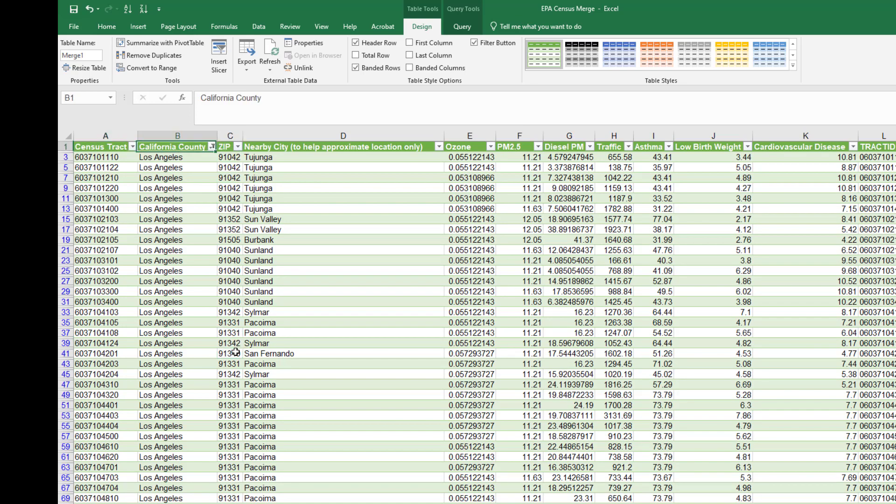
key("Right")
key("Right")
key("Right")
key("Right")
key("Right")
key("Right")
key("Right")
key("Right")
key("Right")
key("Right")
key("Right")
key("Right")
key("Right")
key("Right")
key("Right")
key("Right")
key("Right")
key("Right")
key("Right")
key("Right")
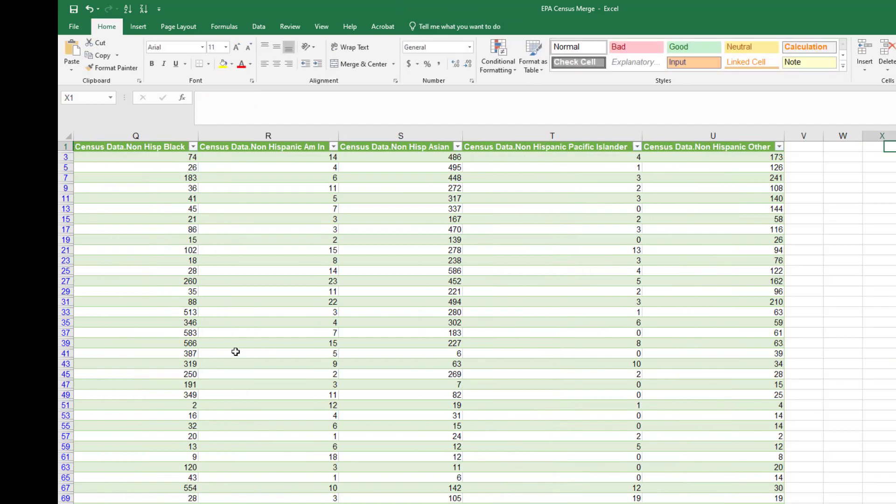
key("Left")
key("Left")
key("Left")
key("Home")
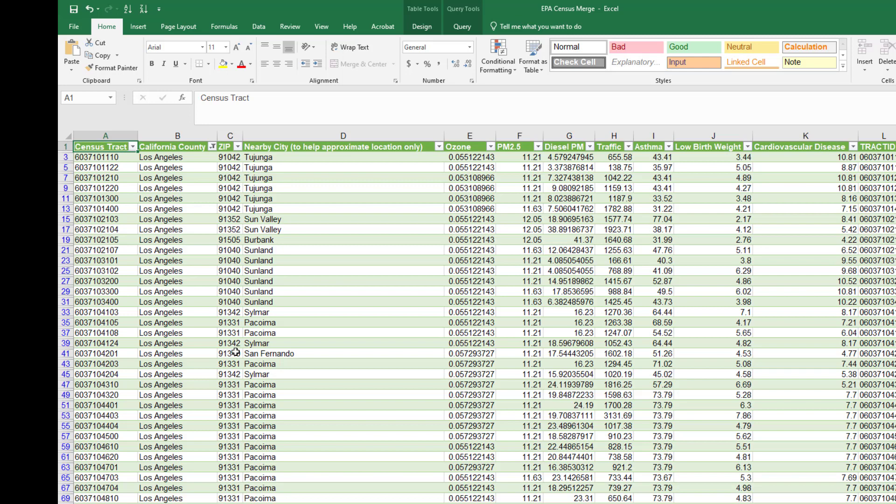
Step: Filter Census Data.Total to values greater than or equal to 30, leaving 2326 of 8035 records
key("Right")
key("Right")
key("Right")
key("Right")
key("Right")
key("Right")
key("Right")
key("Right")
key("Right")
key("Right")
key("Right")
key("Right")
key("Right")
key("Right")
key("Right")
key("Right")
key("Right")
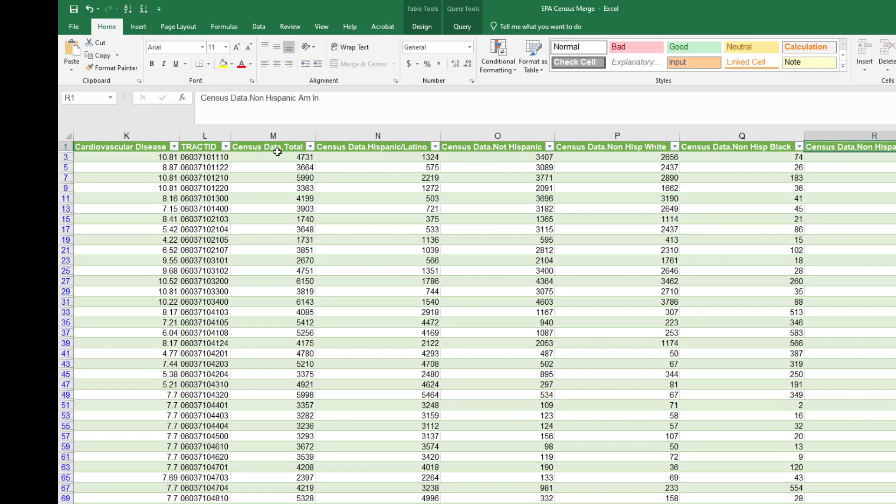
left_click(309, 147)
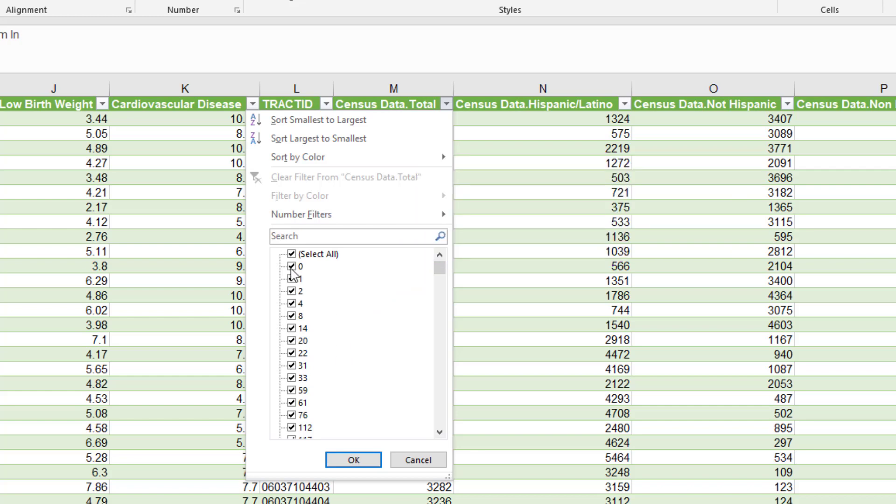
mouse_move(307, 220)
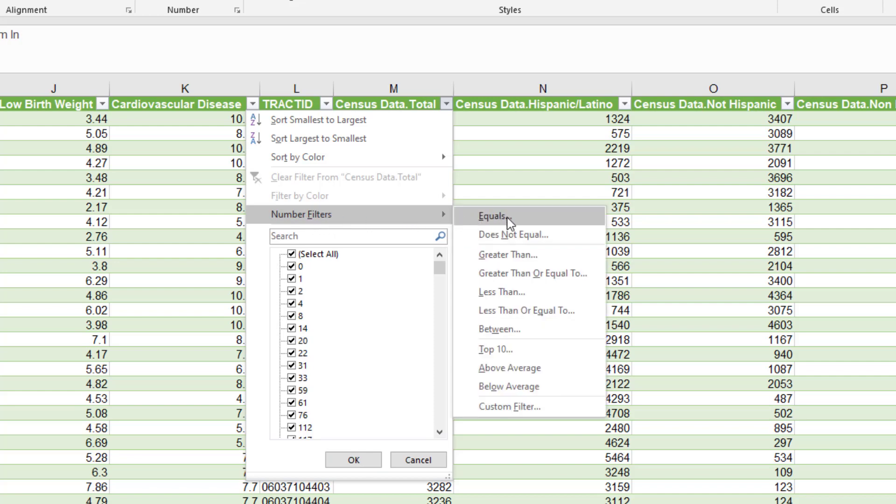
left_click(515, 270)
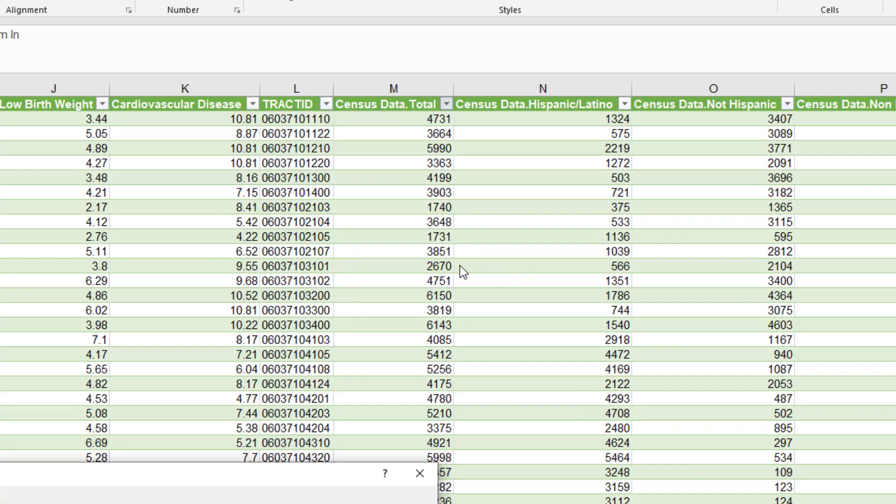
type("30")
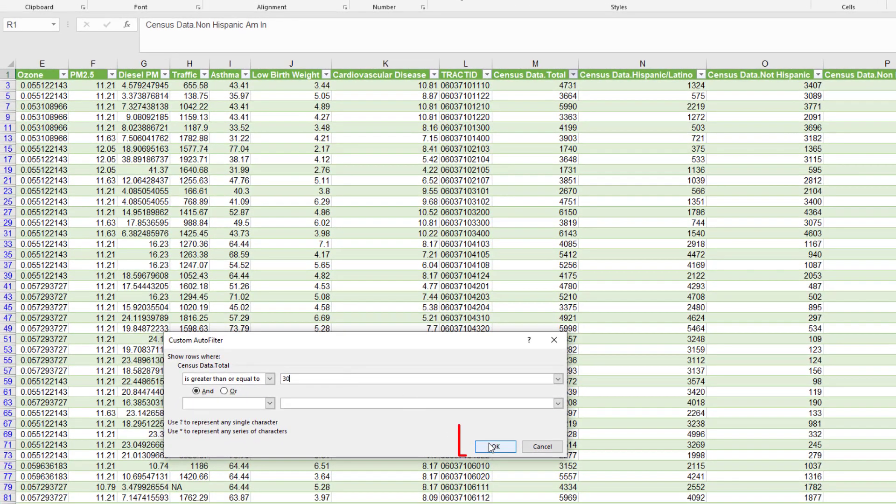
left_click(492, 447)
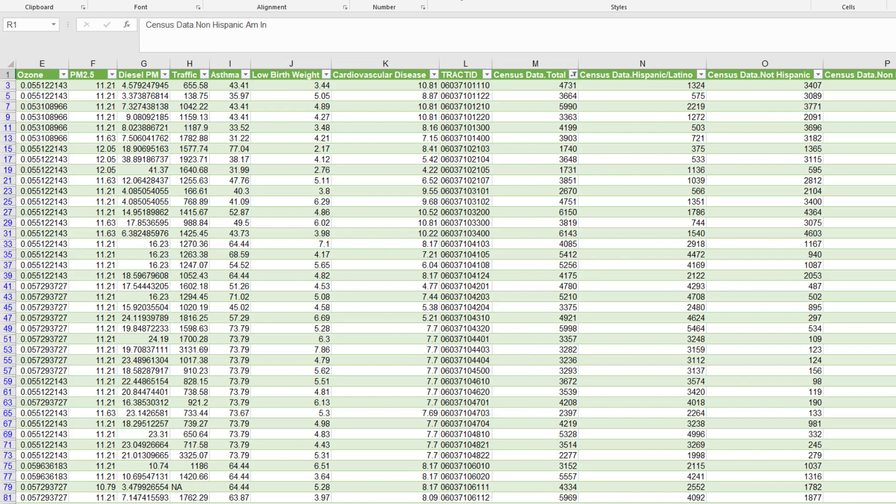
left_click_drag(895, 101, 895, 207)
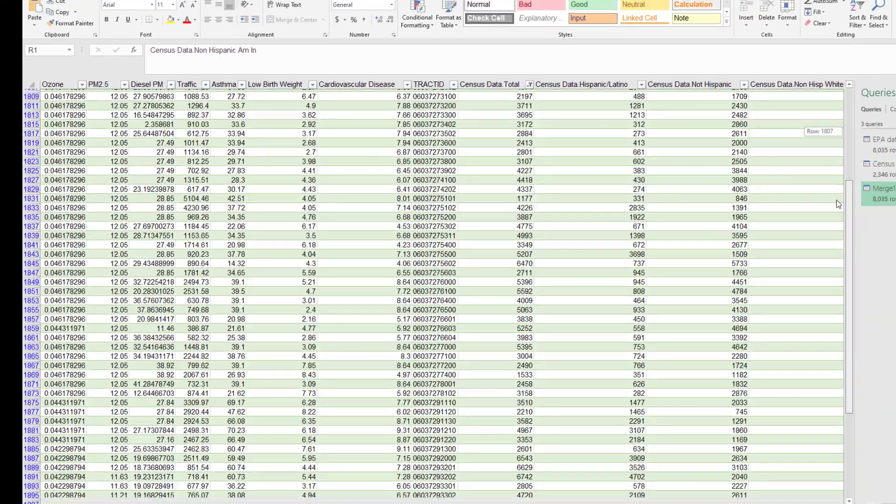
left_click_drag(826, 204, 833, 93)
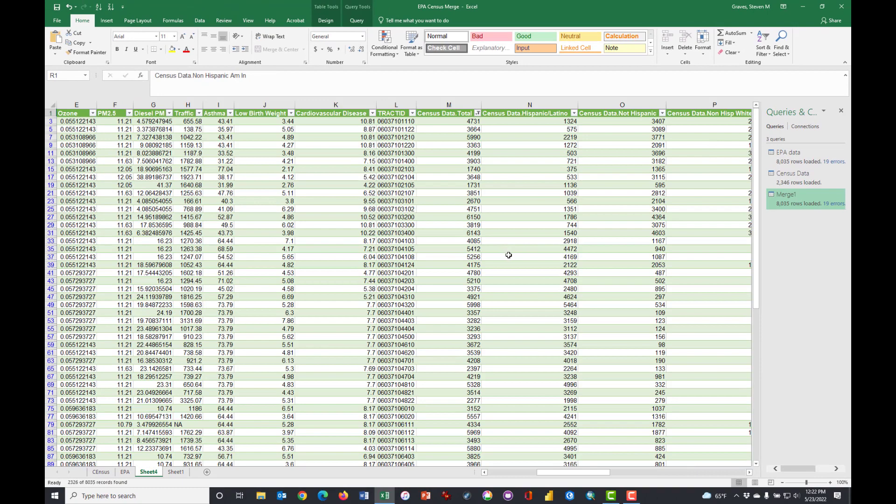
Step: Copy the whole filtered Merge1 table and paste it as values only into Sheet1
key("ctrl+shift+End")
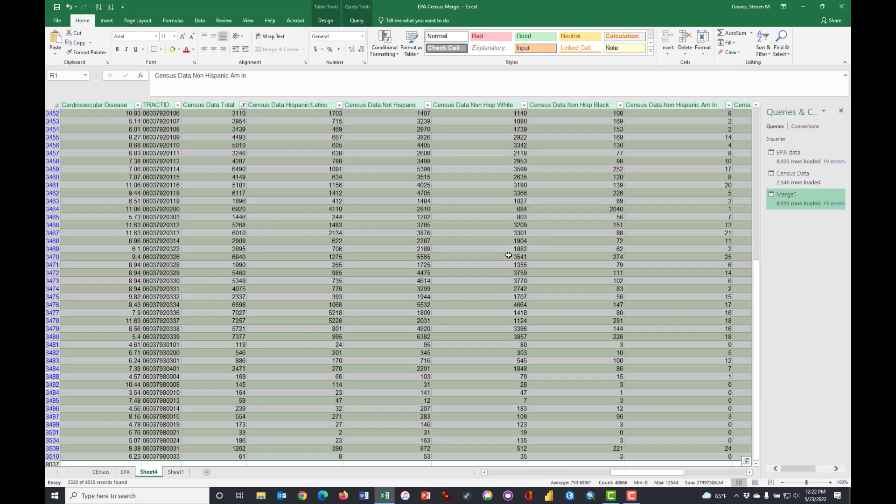
key("ctrl+c")
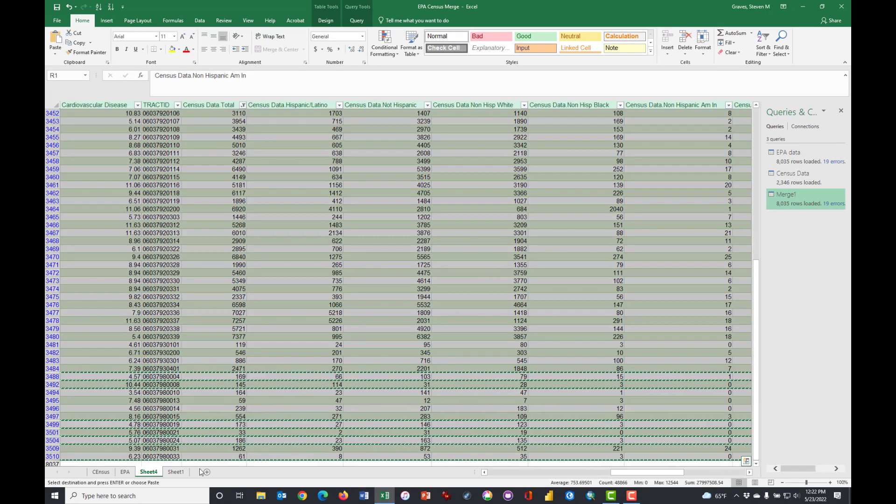
left_click(179, 471)
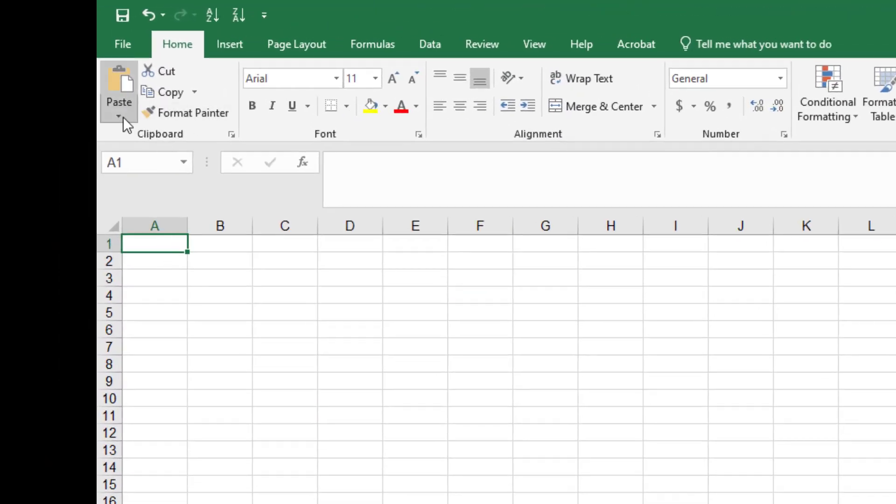
left_click(123, 117)
left_click(123, 231)
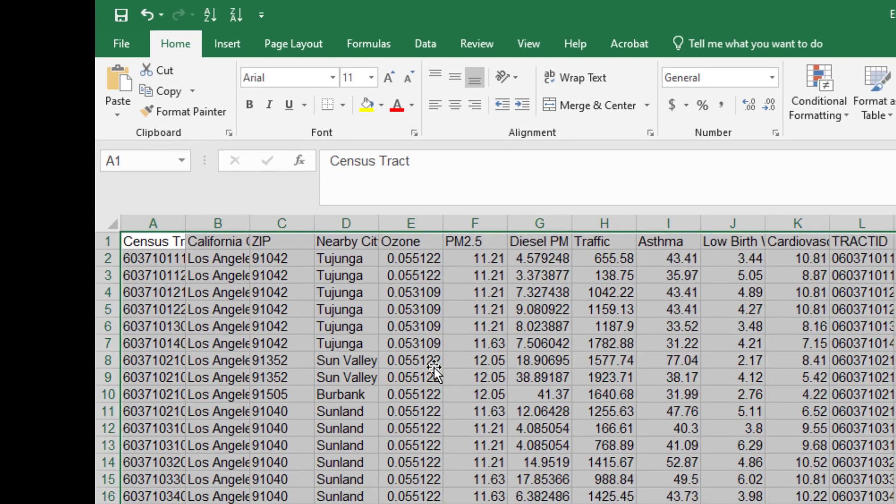
left_click(437, 371)
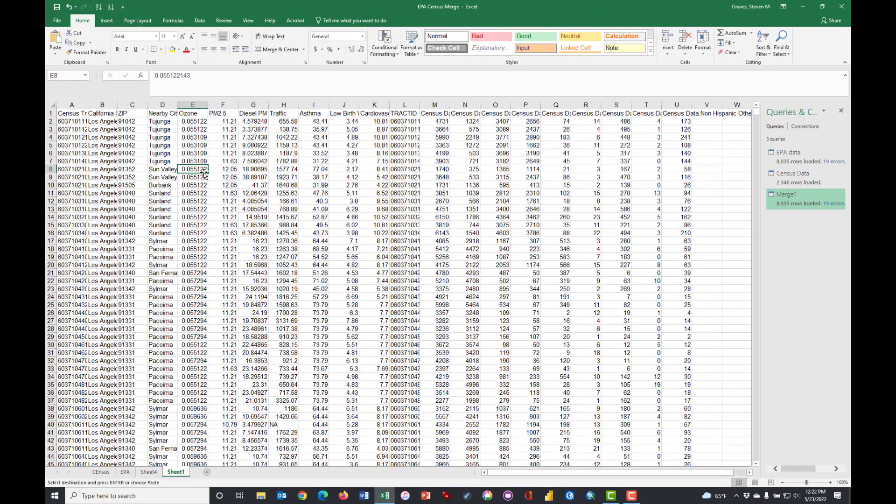